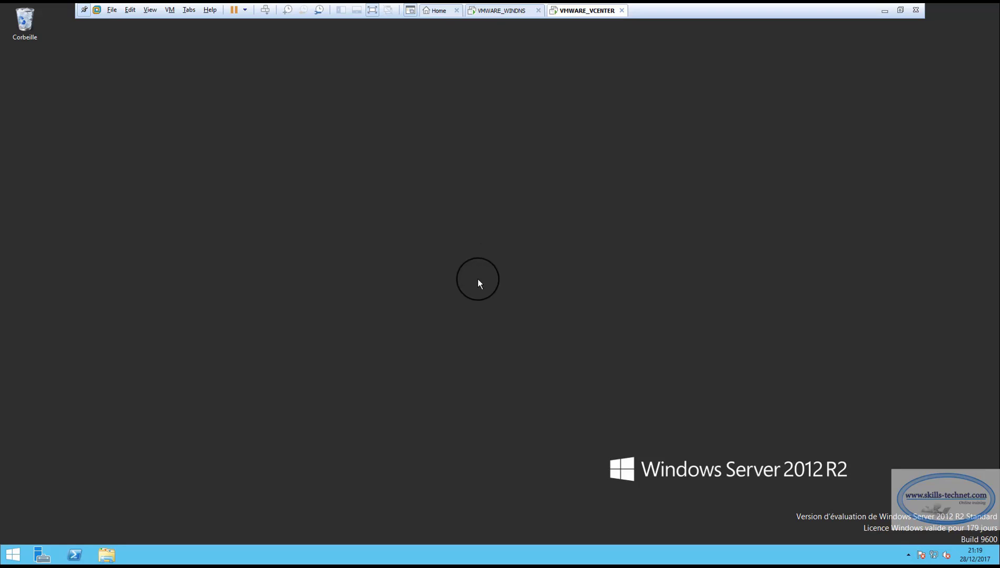
Step: Open the TCP/IPv4 properties of the Ethernet0 adapter on the VMWARE_VCENTER machine
click(504, 10)
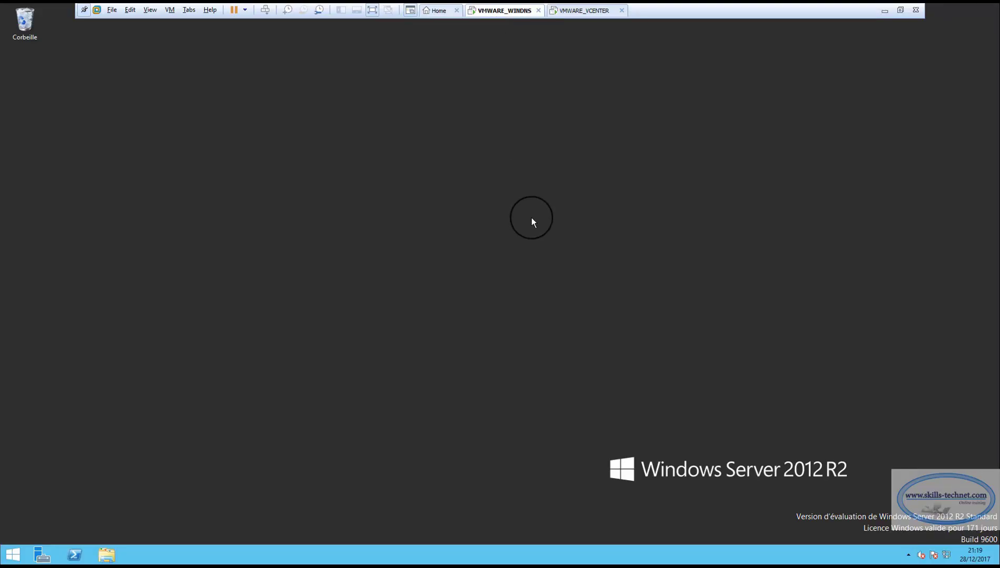
click(579, 10)
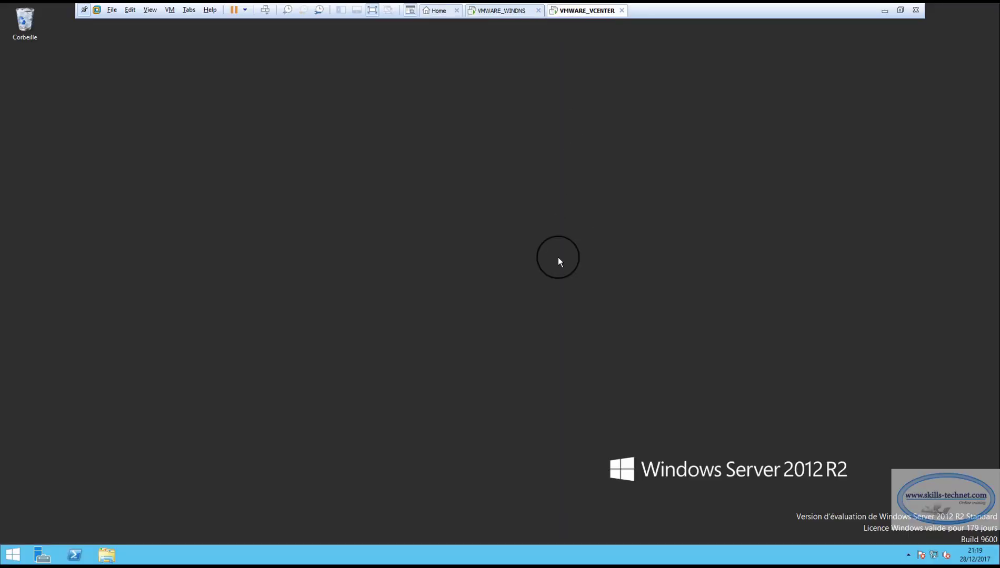
right_click(933, 554)
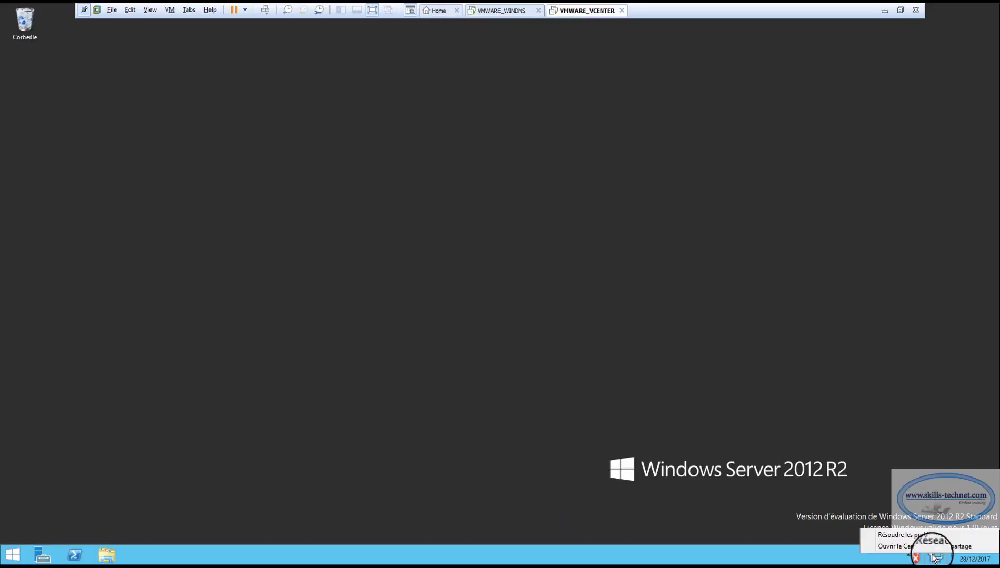
click(931, 546)
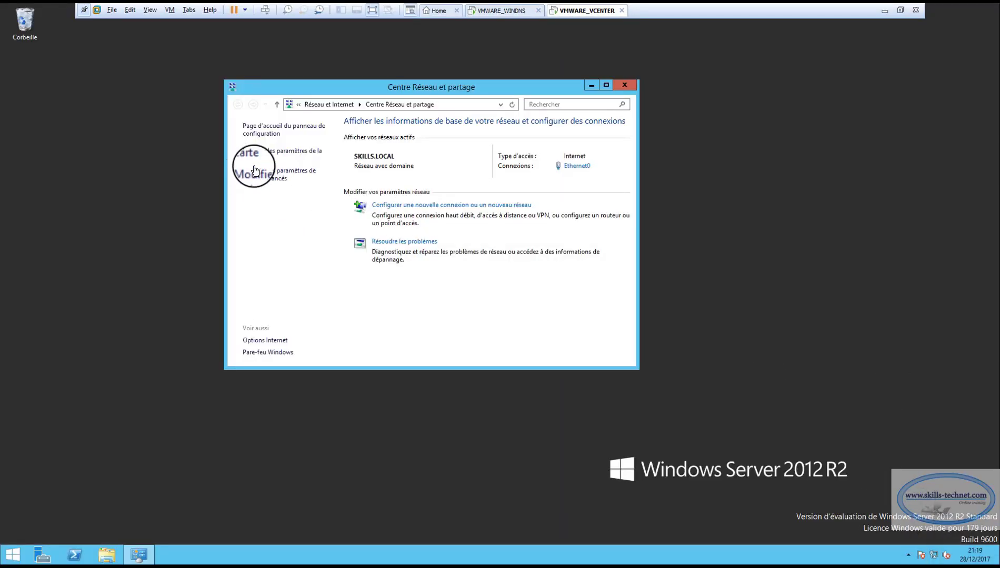
click(257, 159)
right_click(280, 159)
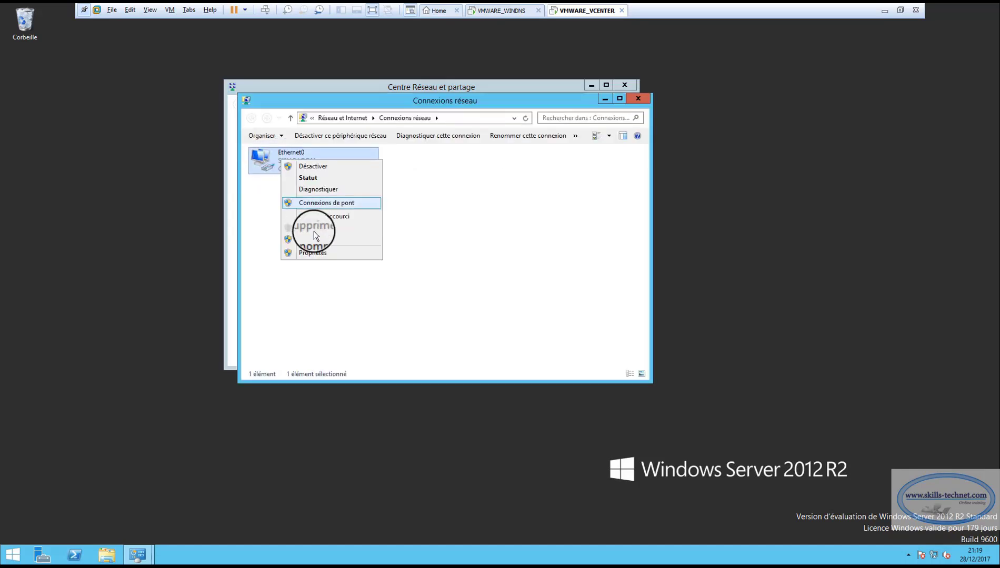
click(314, 253)
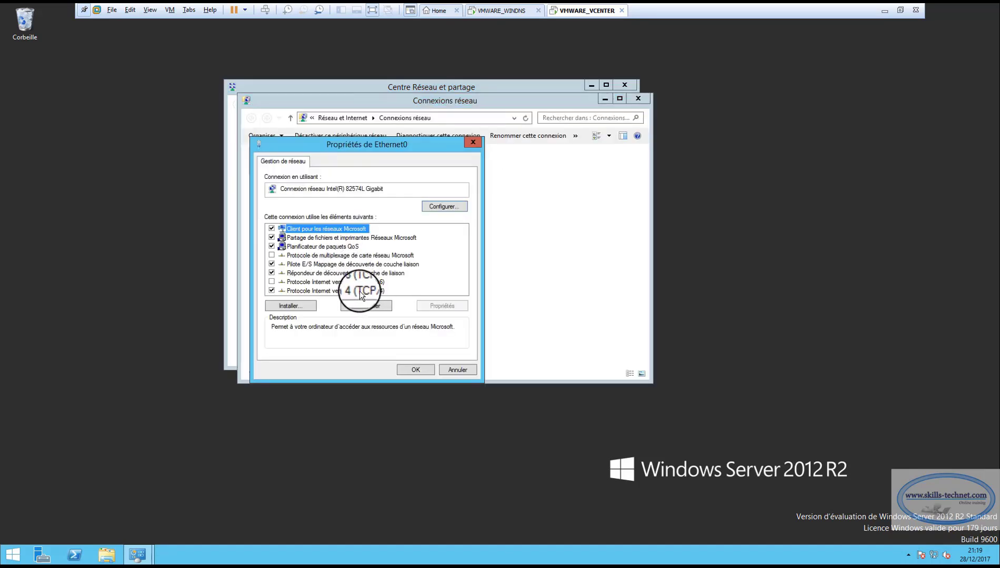
double_click(359, 292)
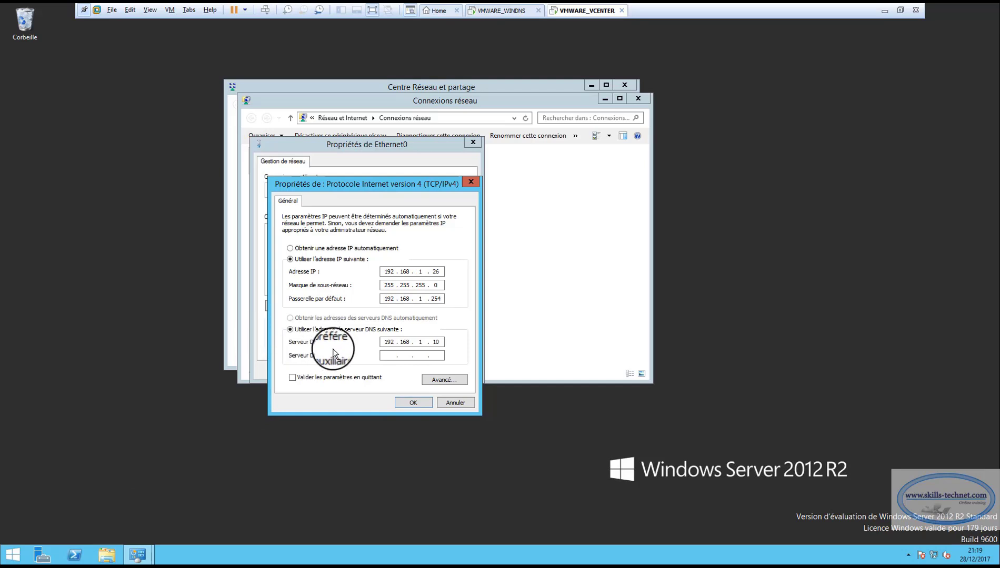
Step: Review the preferred DNS server address alongside the VMWARE_WINDNS machine, and close the network windows on VMWARE_VCENTER
double_click(436, 342)
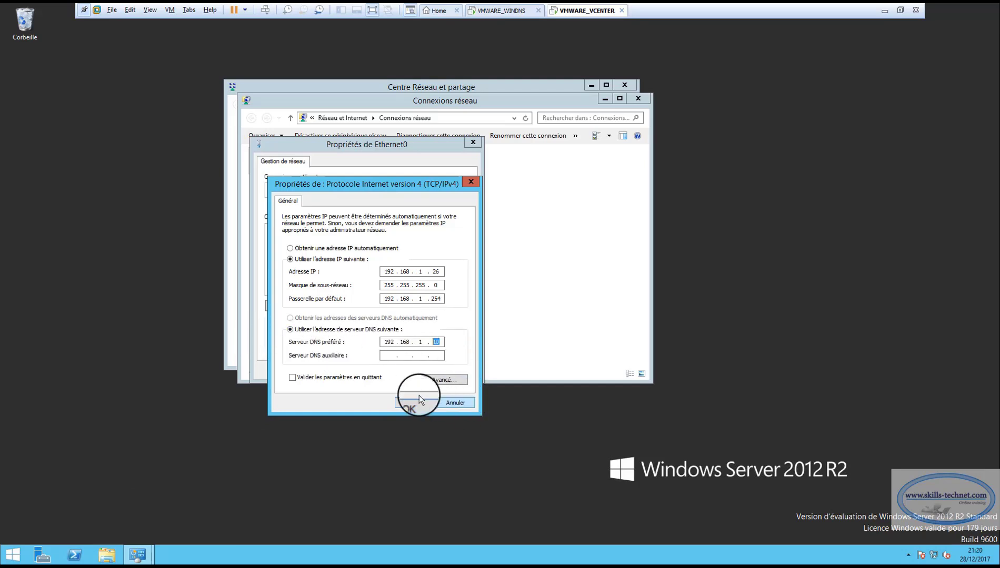
click(498, 10)
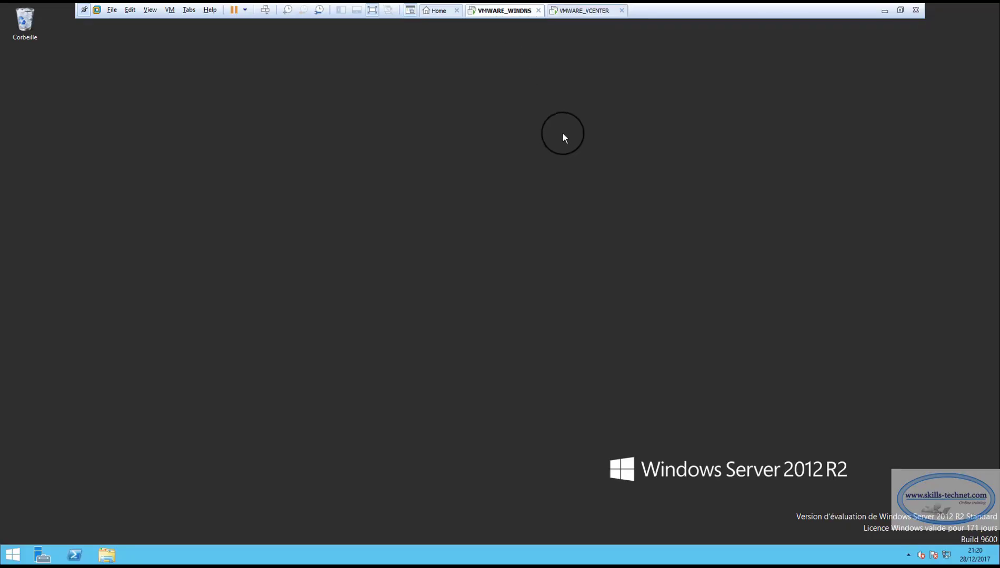
click(582, 11)
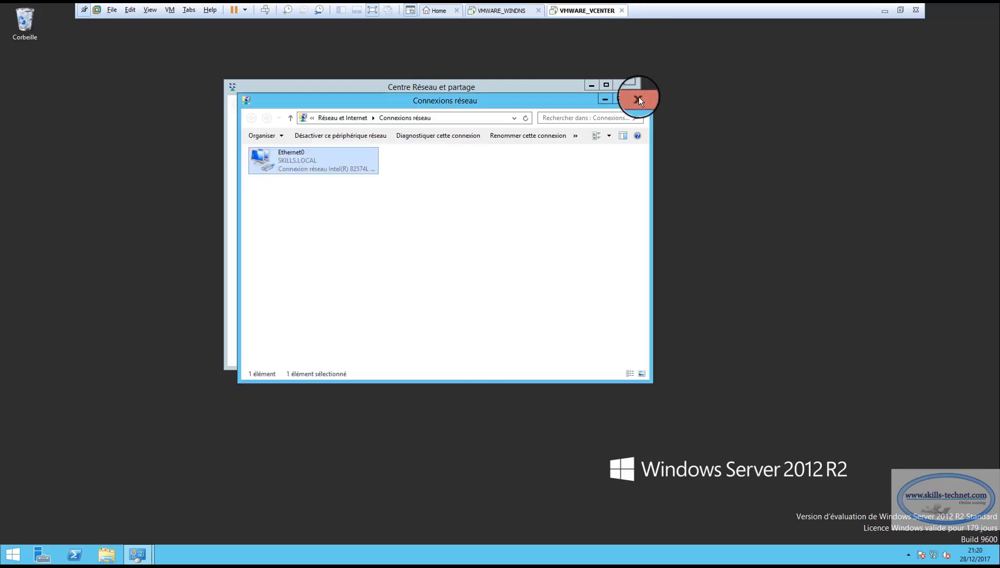
click(638, 99)
click(629, 85)
Step: On the VMWARE_WINDNS machine, open the SKILLS.LOCAL forward lookup zone in the DNS console from Server Manager
click(500, 10)
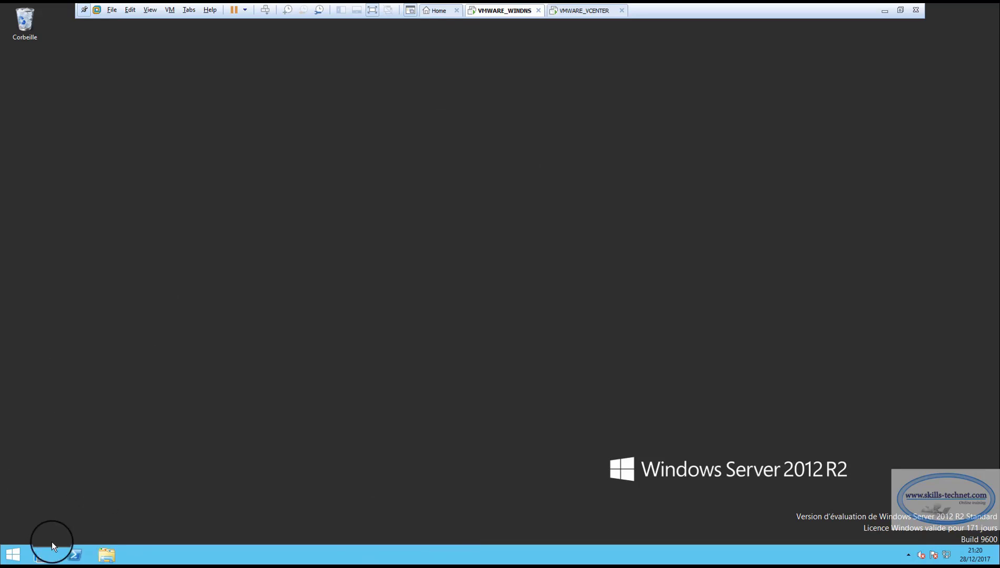
click(48, 556)
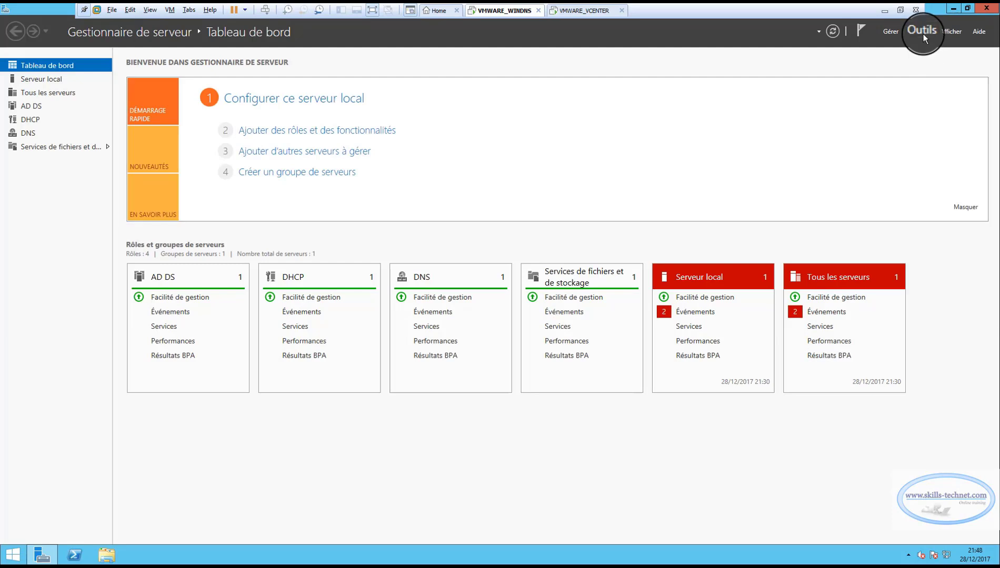
click(921, 31)
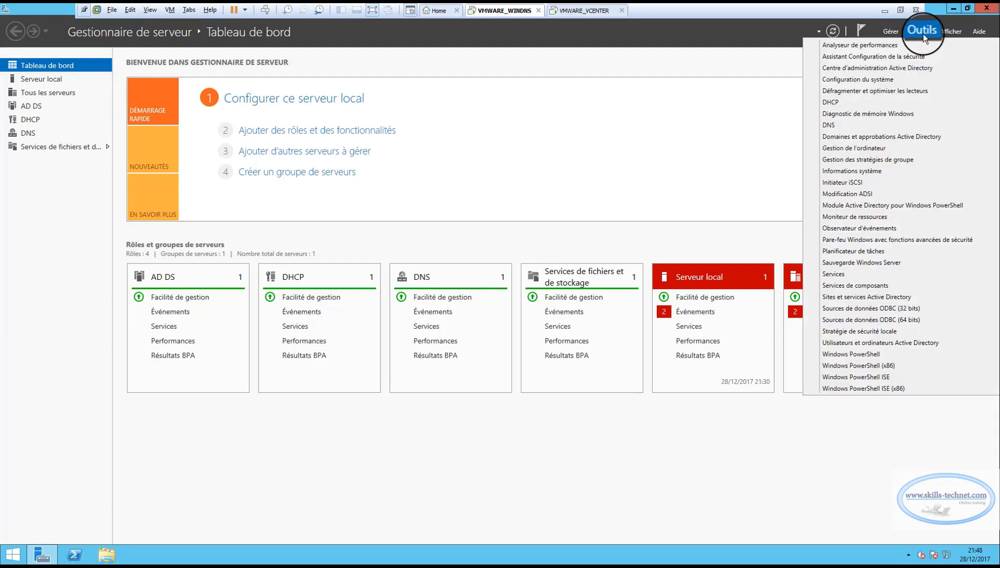
click(829, 125)
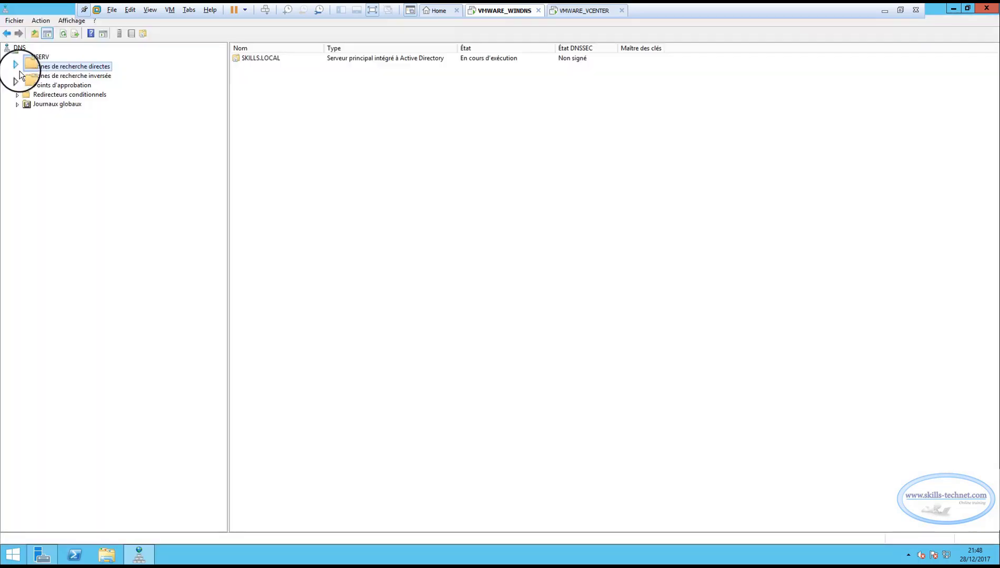
click(19, 67)
click(27, 77)
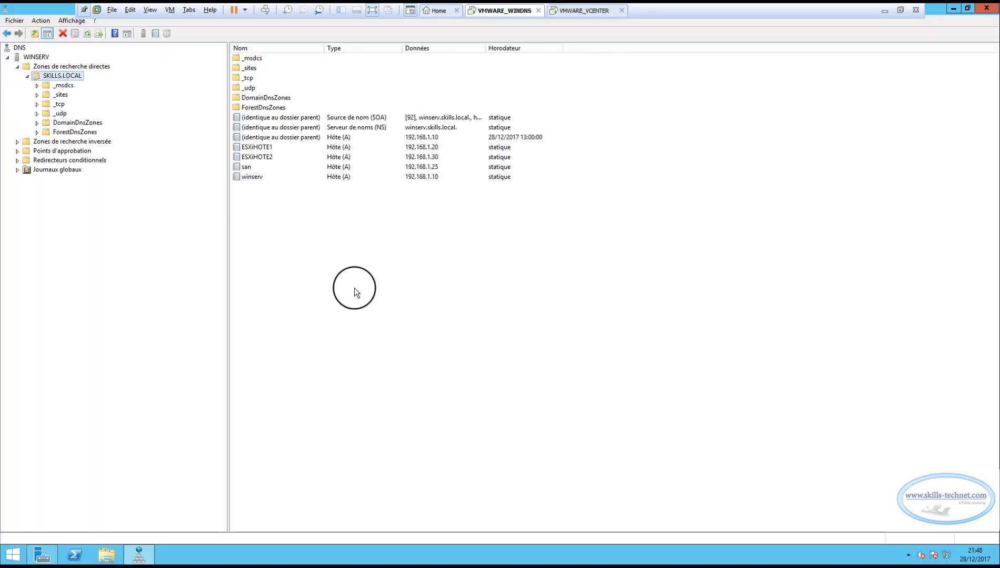
Step: Add a host record named VCENTER with IP address 192.168.1.26 and an associated PTR record to the SKILLS.LOCAL zone
right_click(318, 228)
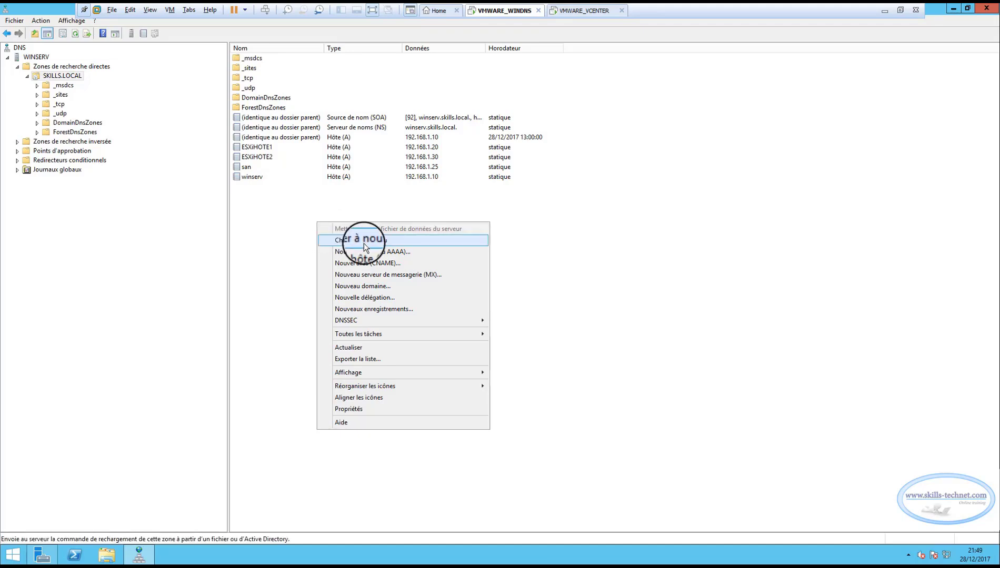
click(366, 256)
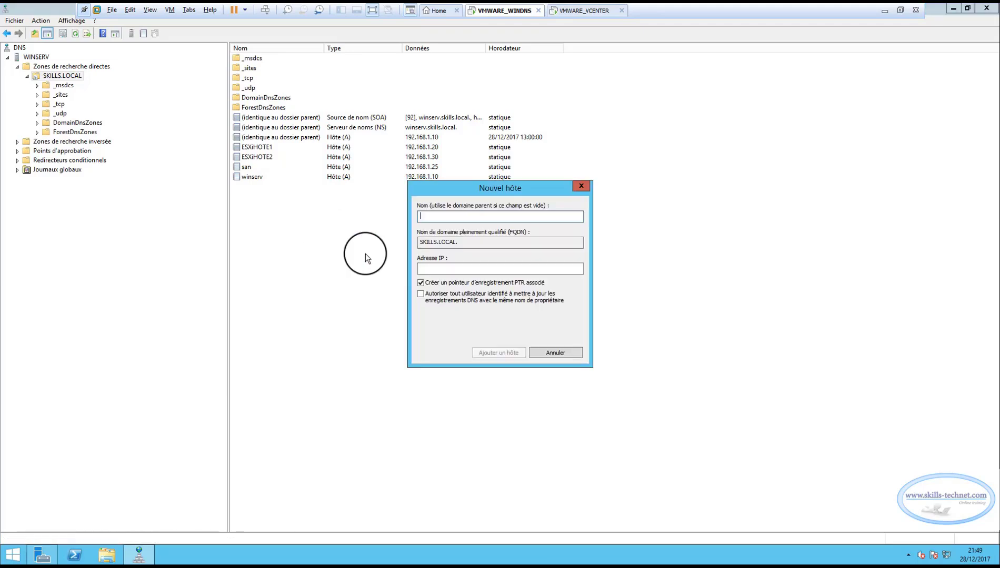
click(431, 215)
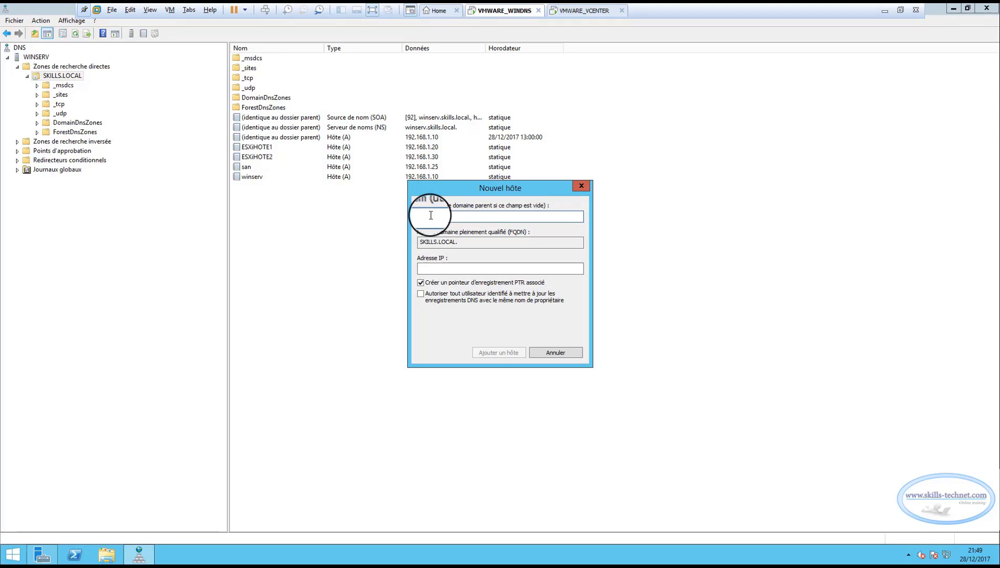
text(V)
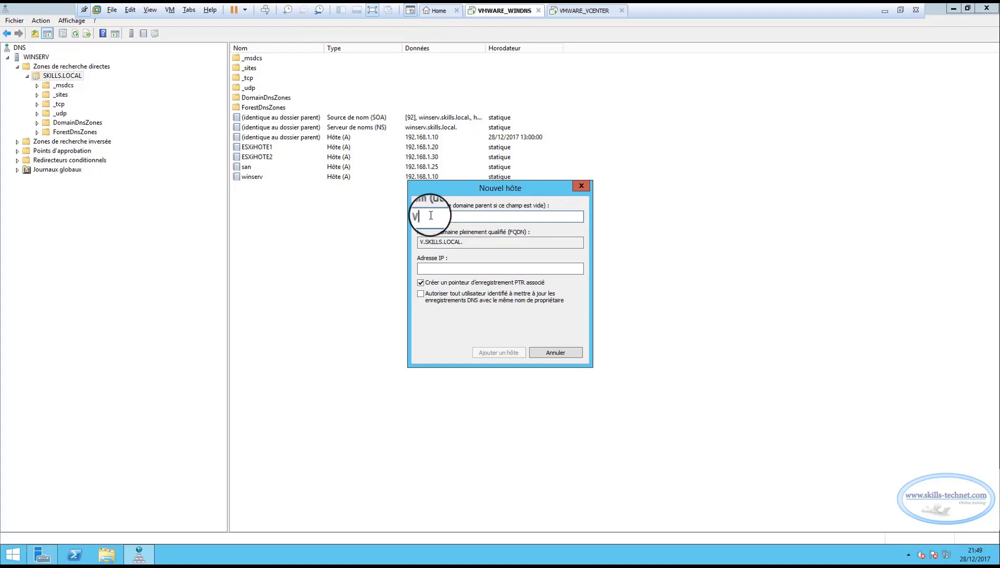
text(CENTER)
click(453, 268)
text(19)
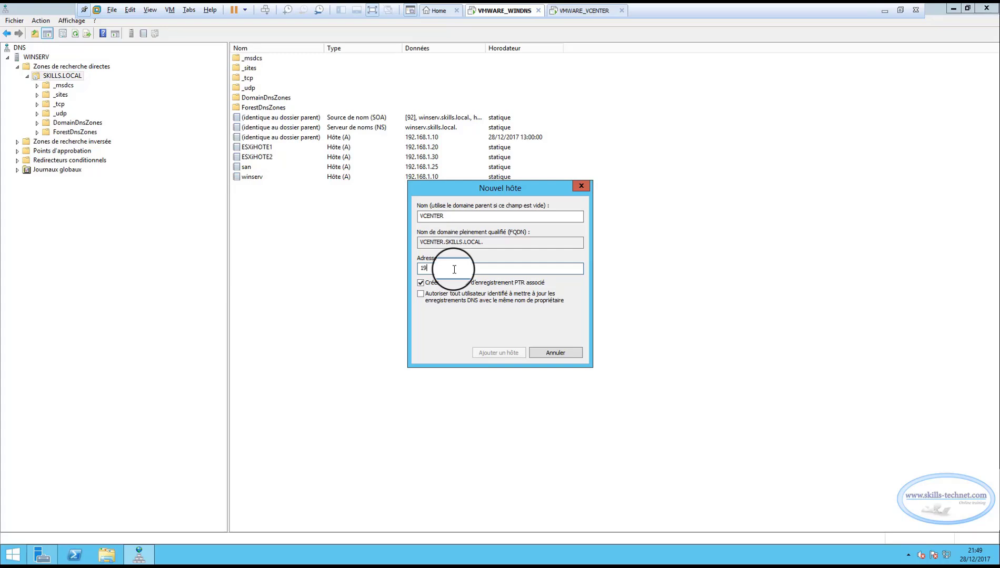
text(2.168.1.26)
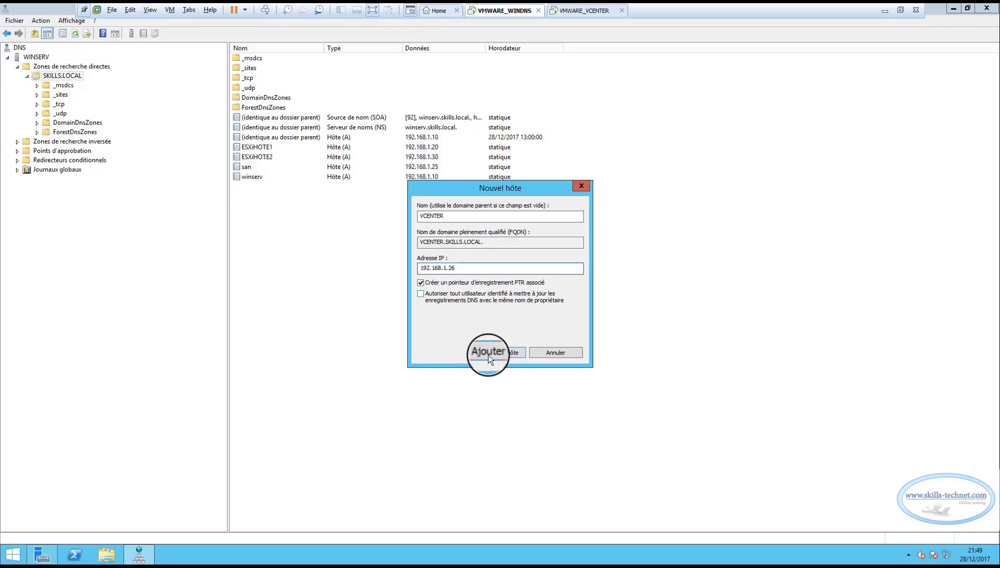
click(492, 349)
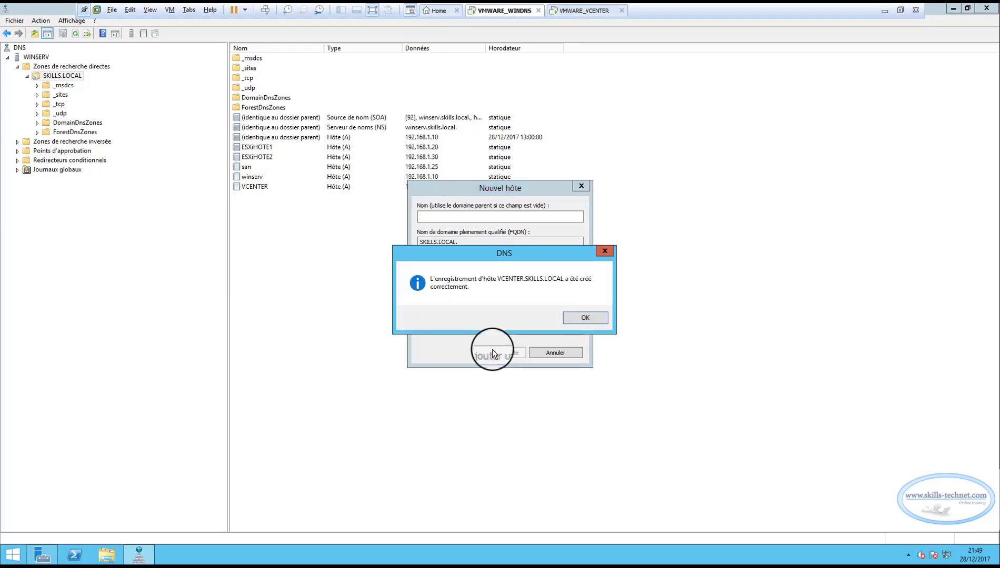
click(571, 319)
click(567, 353)
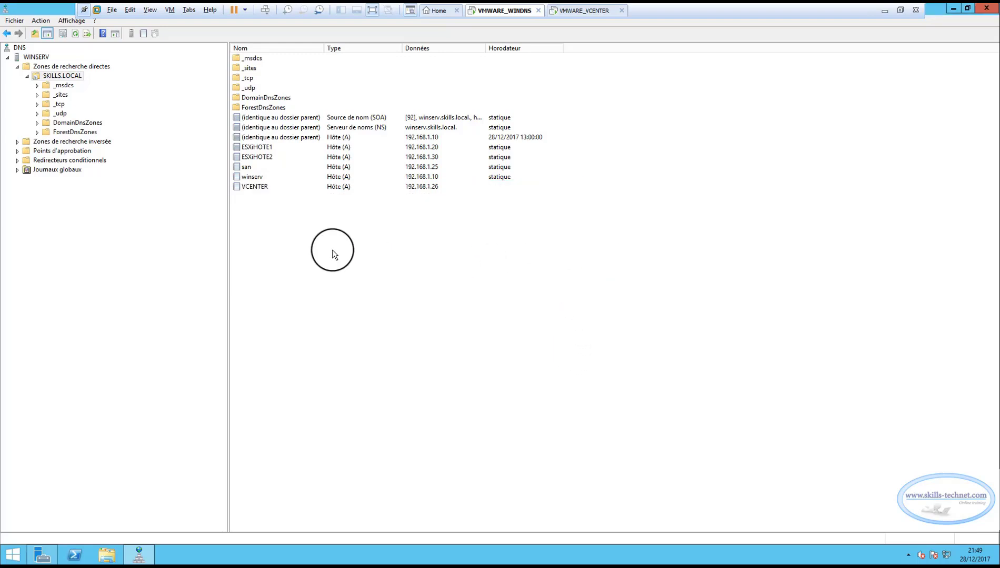
right_click(340, 258)
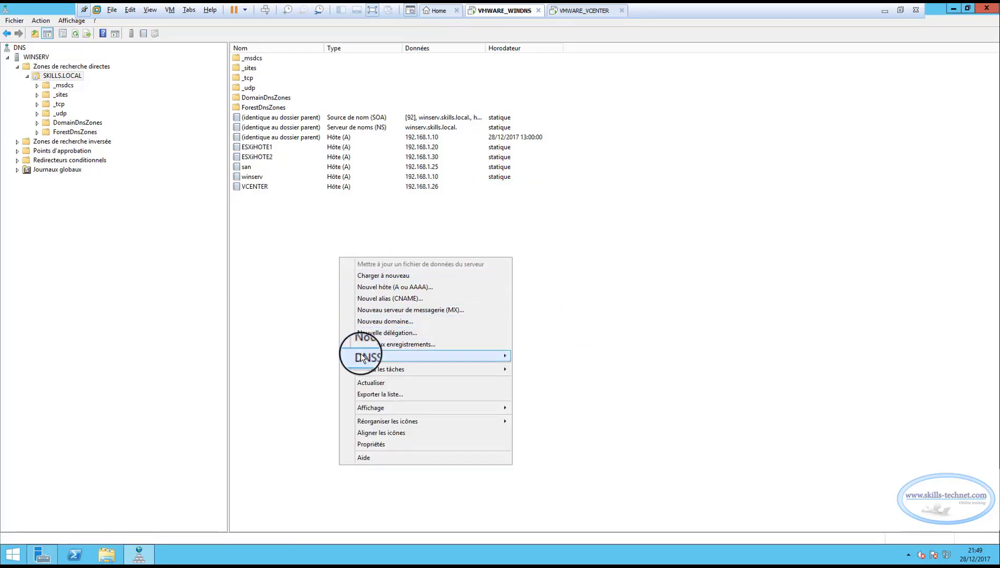
click(278, 241)
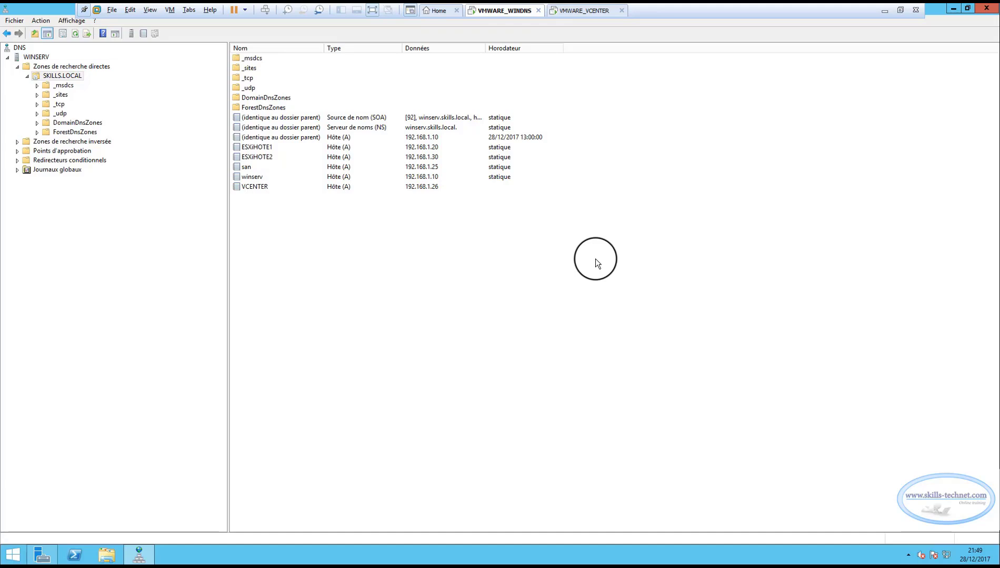
Step: Switch to the VMWARE_VCENTER machine and check its DVD drive (D:) in File Explorer
click(575, 12)
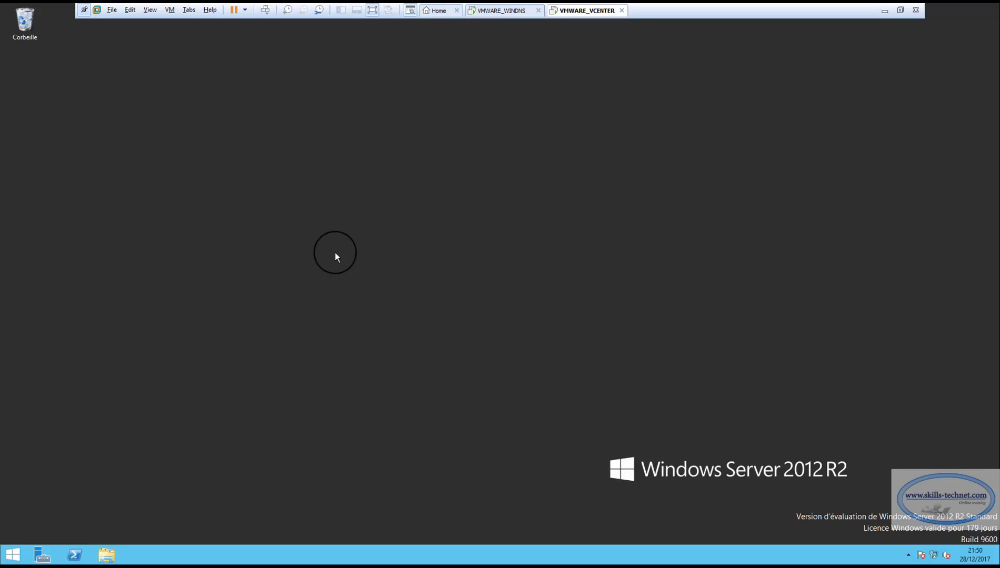
click(106, 555)
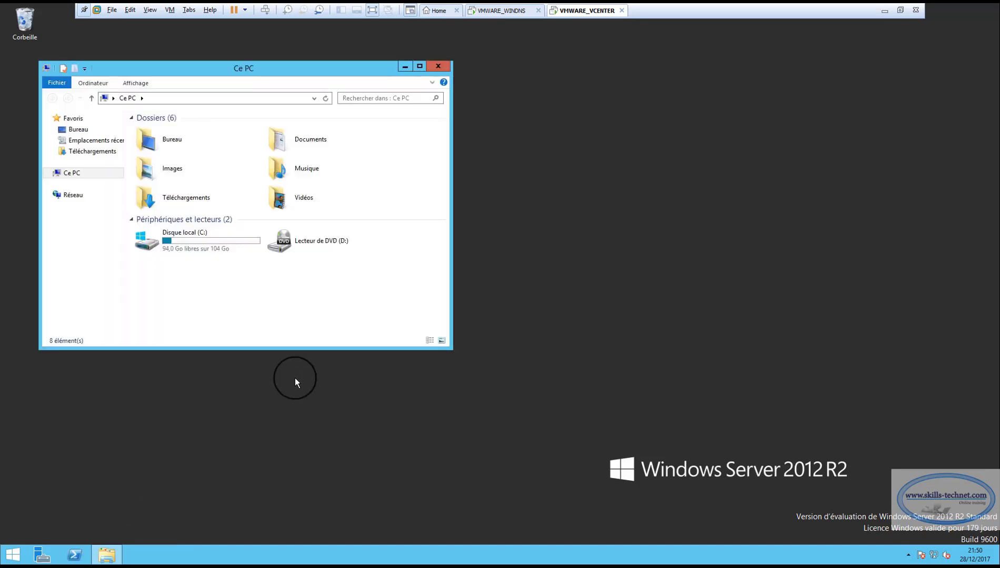
click(330, 252)
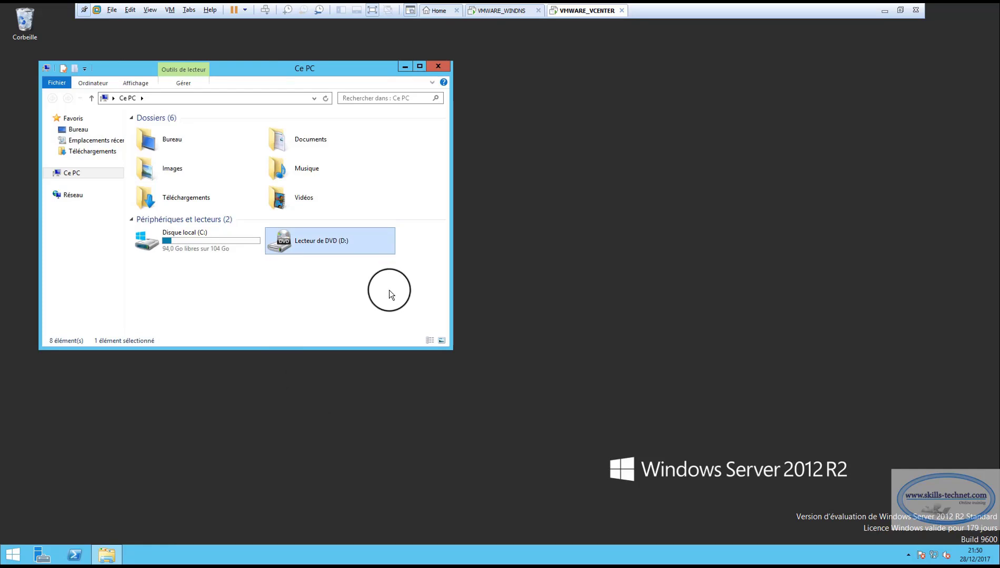
click(438, 68)
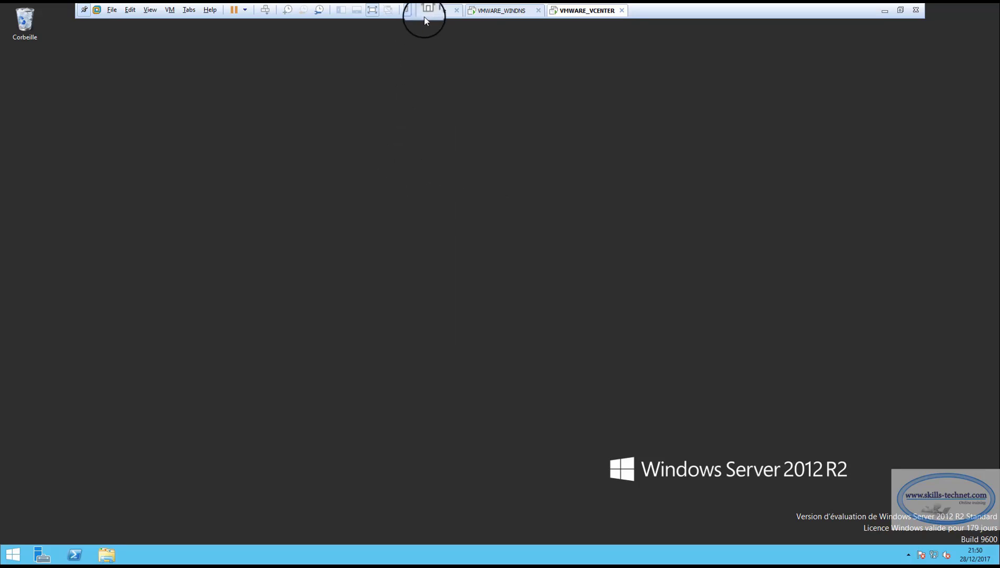
Step: Set the VMWARE_VCENTER machine's CD/DVD (SATA) drive to use the VCenter 6.5.0-7312210 ISO from the vCenter Server folder
right_click(79, 421)
click(97, 412)
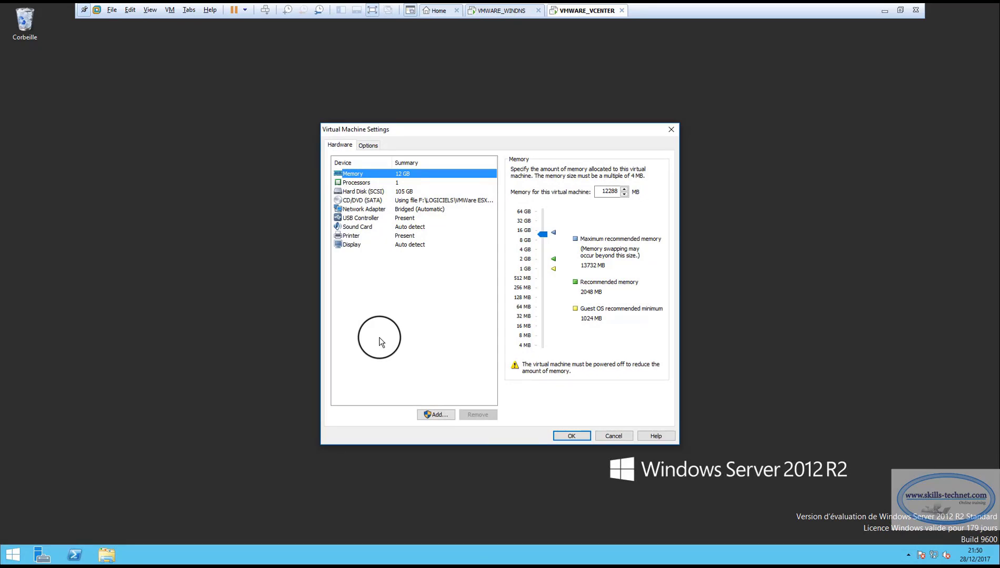
click(364, 201)
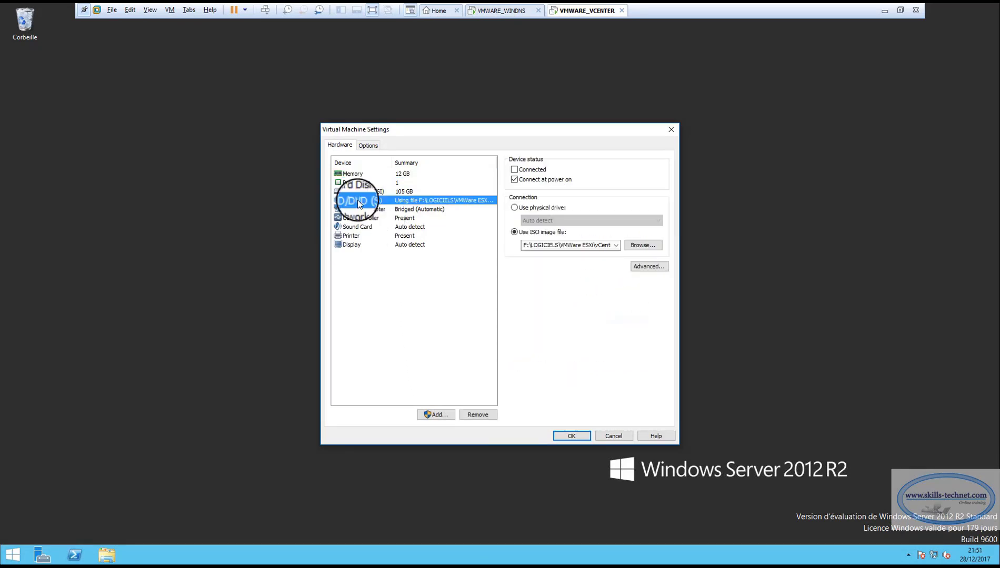
click(648, 247)
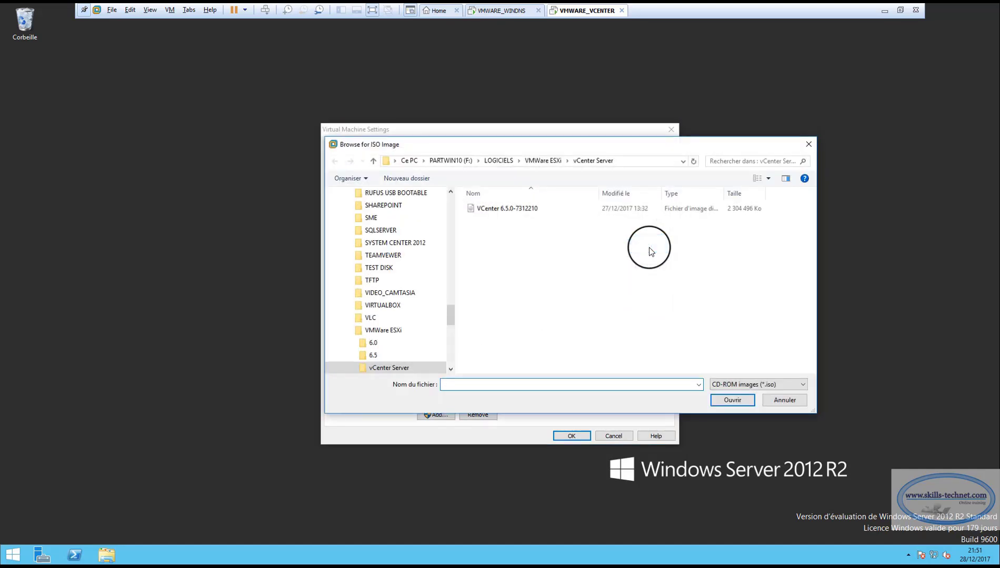
click(538, 162)
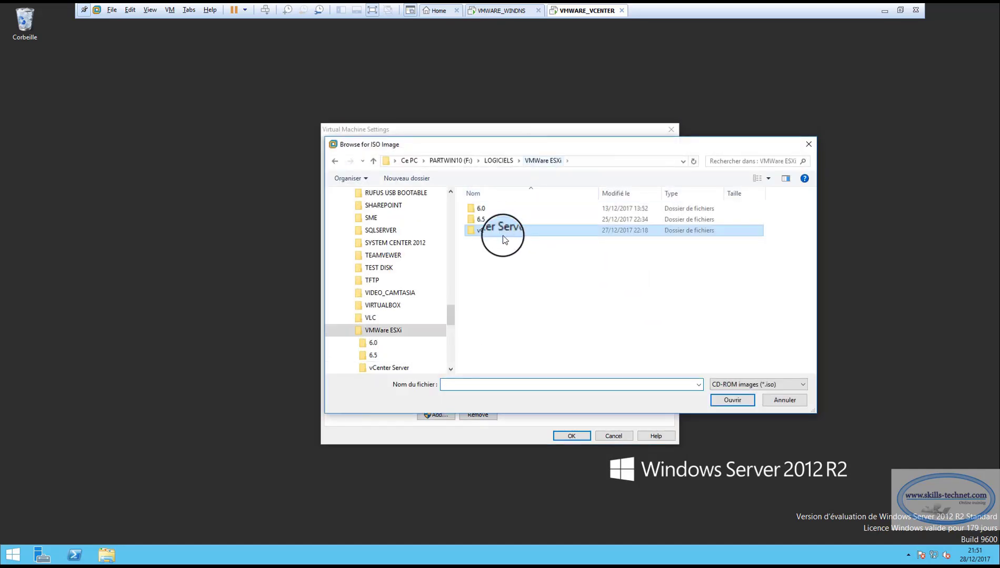
double_click(501, 236)
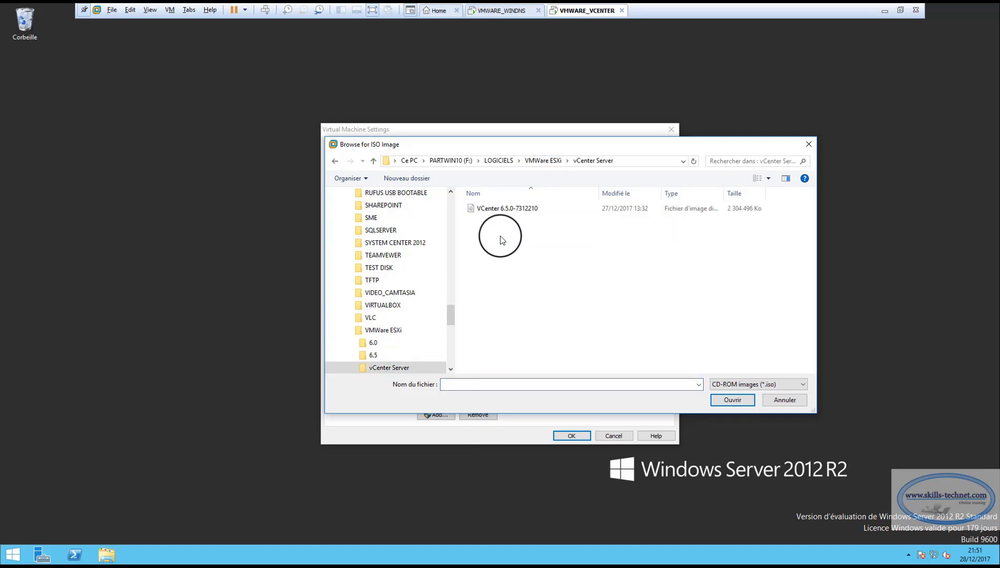
double_click(489, 208)
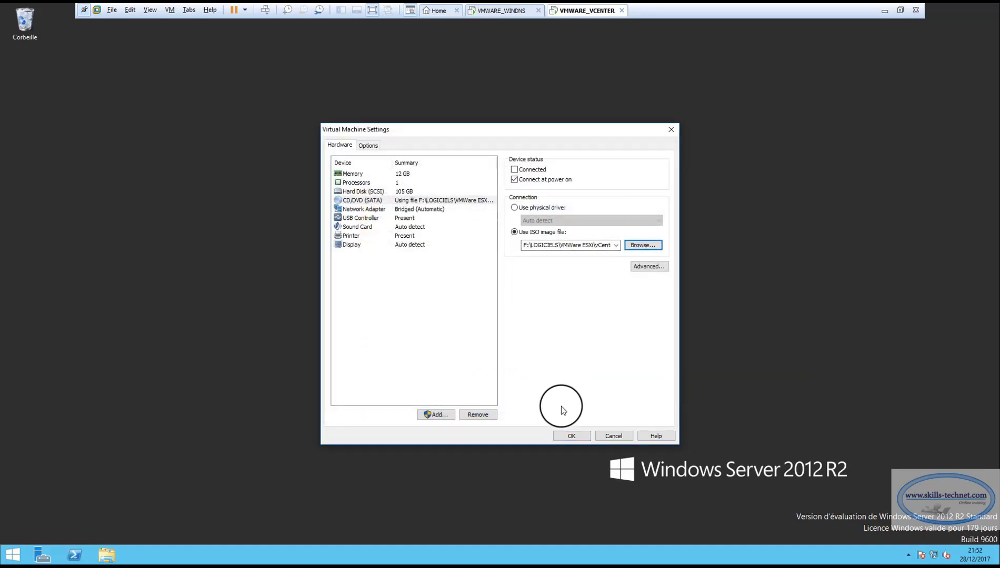
click(571, 435)
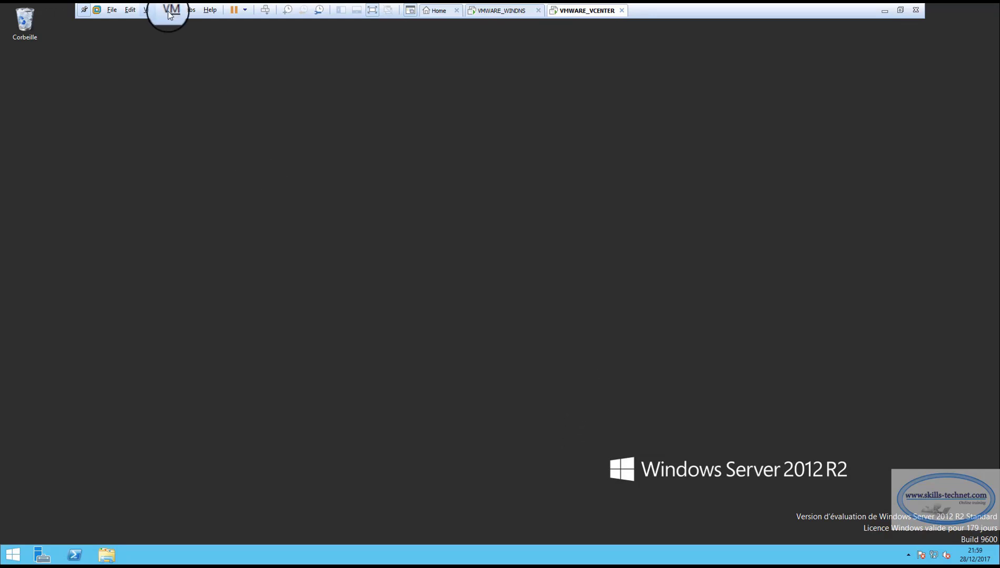
Step: Connect the CD/DVD (SATA) removable device to the running VMWARE_VCENTER machine
click(172, 10)
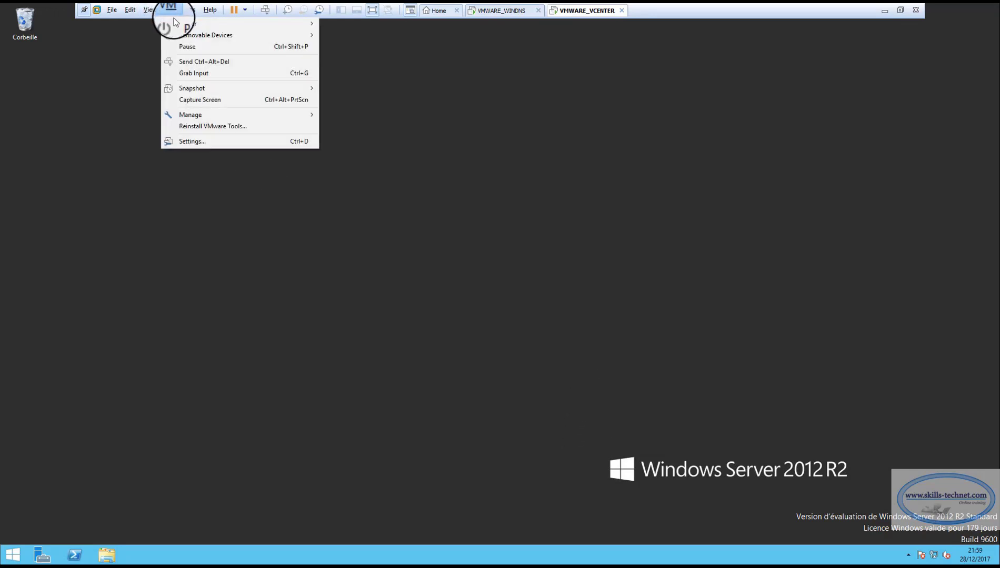
mouse_move(296, 35)
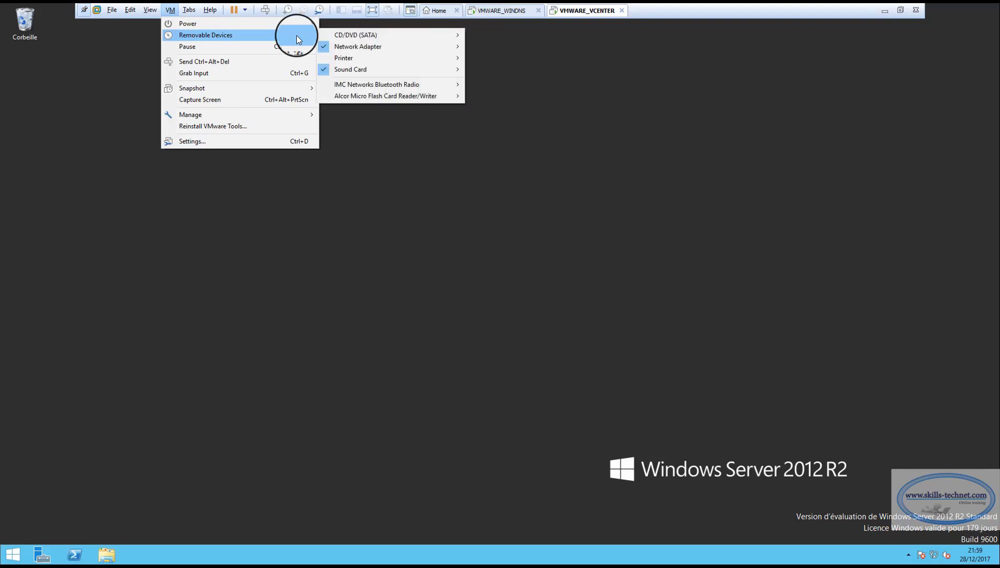
mouse_move(350, 35)
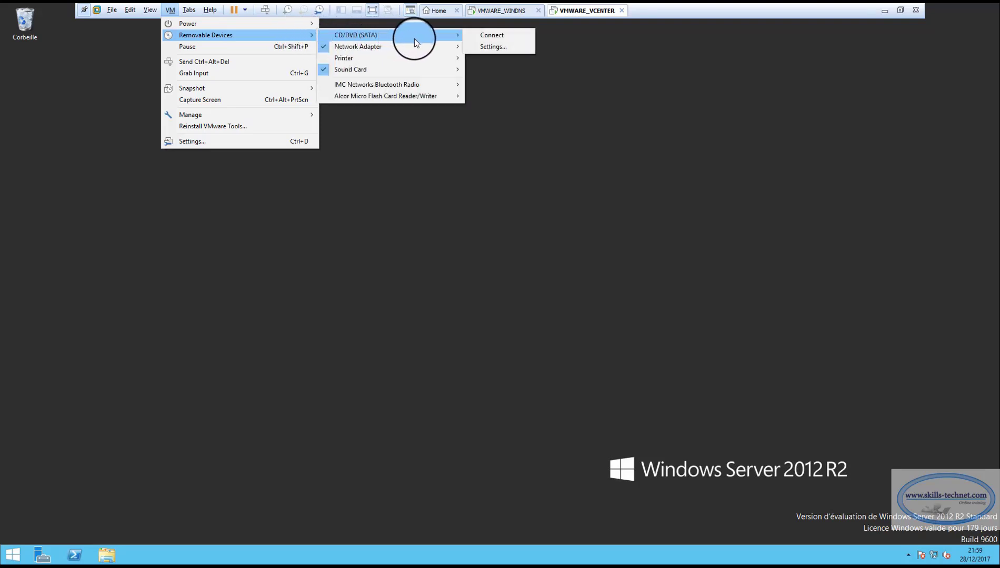
click(466, 36)
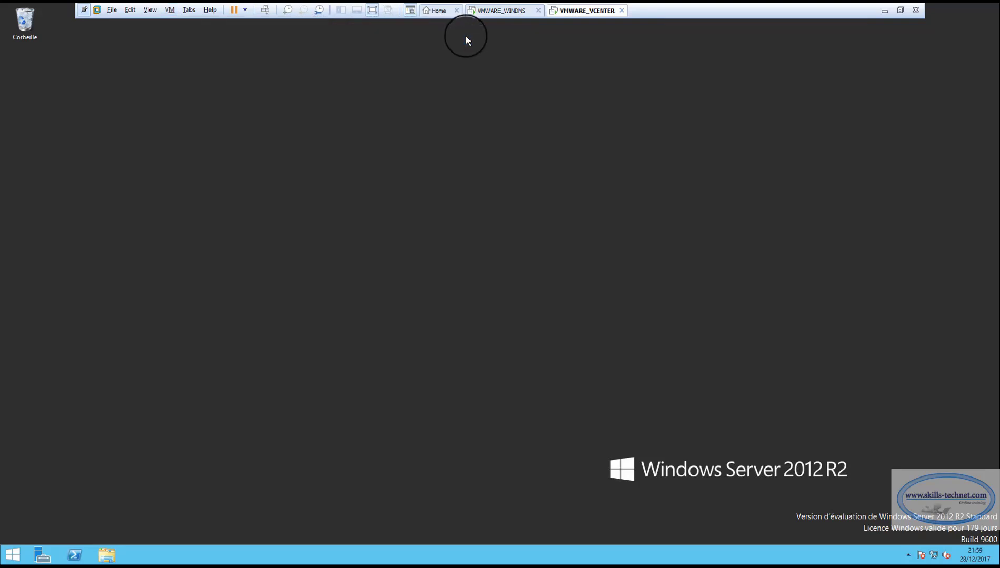
Step: Launch the VMware vCenter Server installer from the DVD drive (D:) in a maximized File Explorer window
click(107, 555)
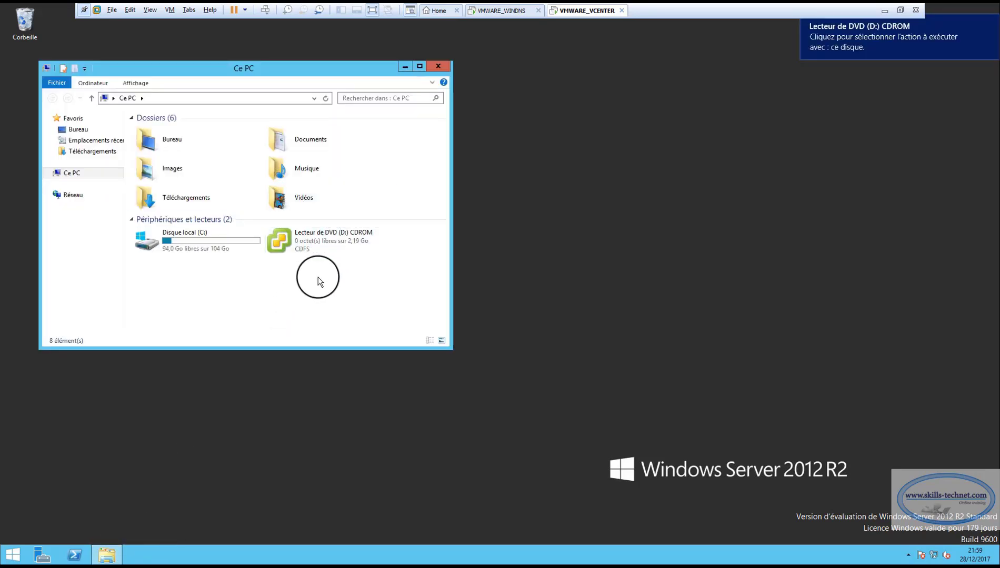
click(419, 66)
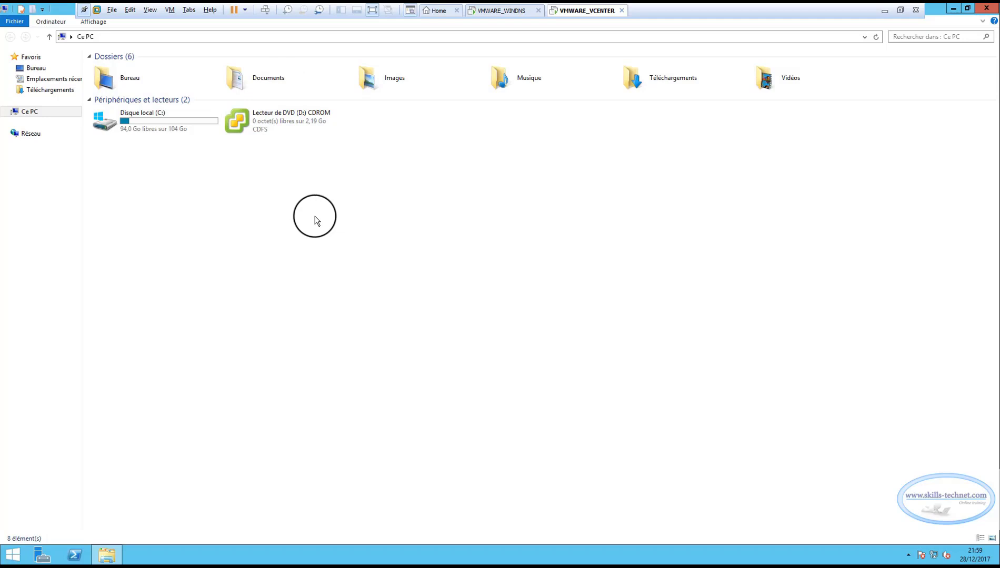
right_click(272, 125)
click(298, 127)
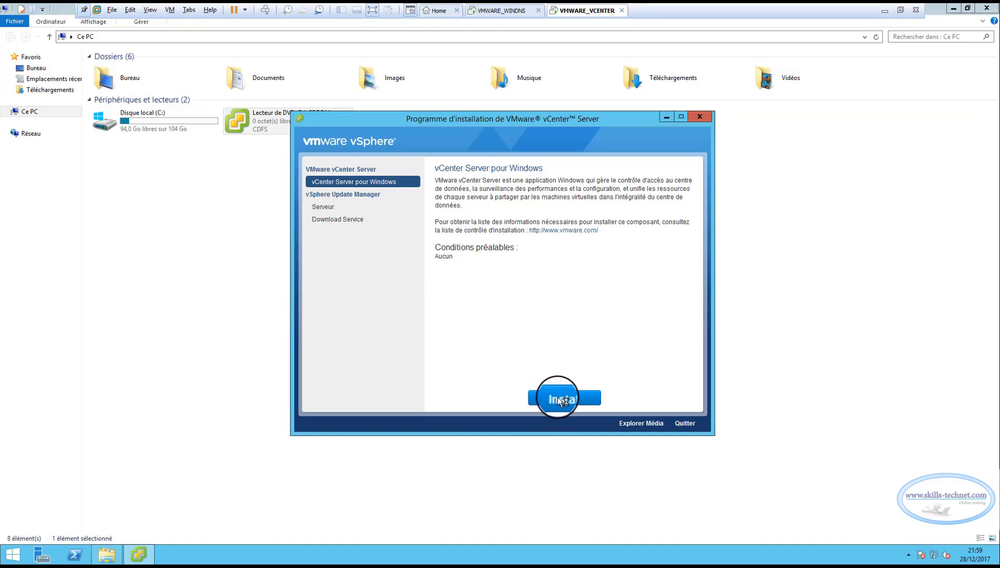
Step: Start the vCenter Server for Windows installation and accept the end-user licence agreement
click(606, 419)
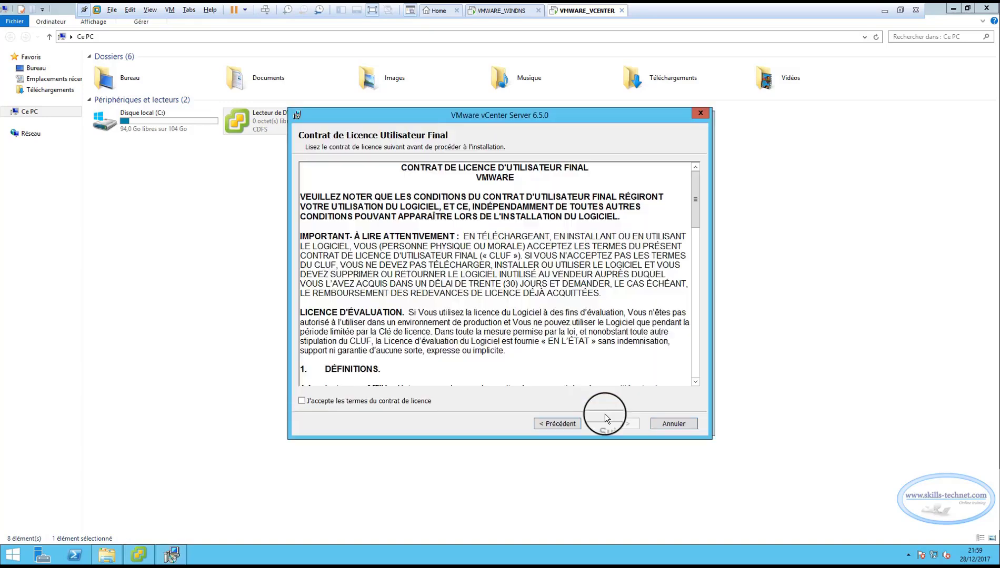
click(303, 402)
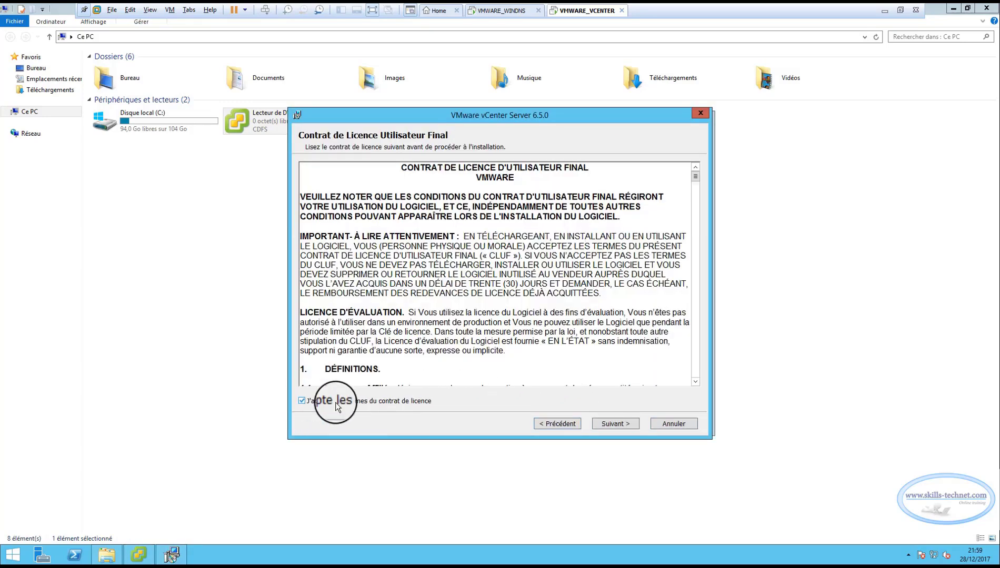
click(617, 424)
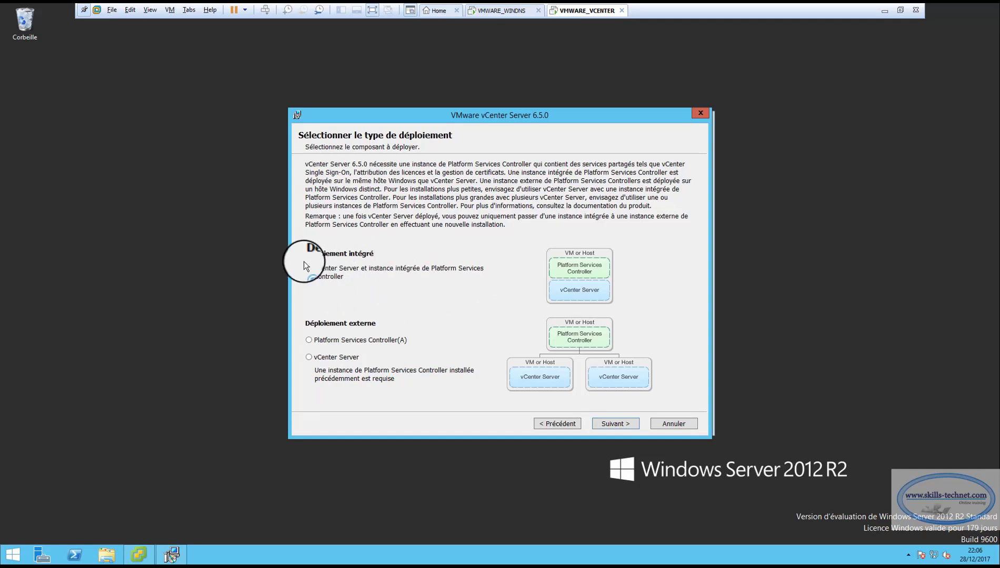
Step: Keep the embedded deployment type and accept VCENTER.SKILLS.LOCAL as the system network name
click(614, 424)
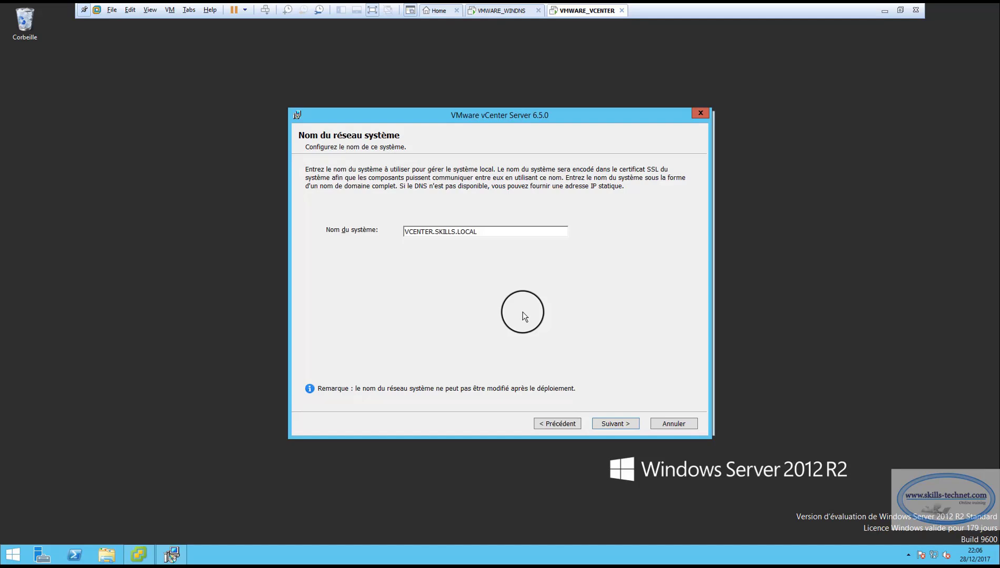
drag(493, 233, 347, 219)
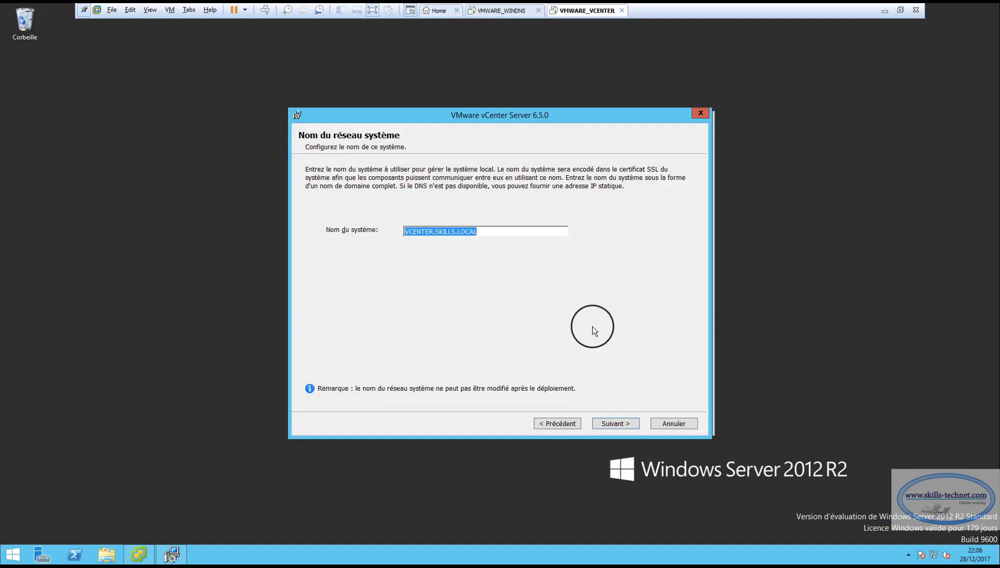
click(513, 231)
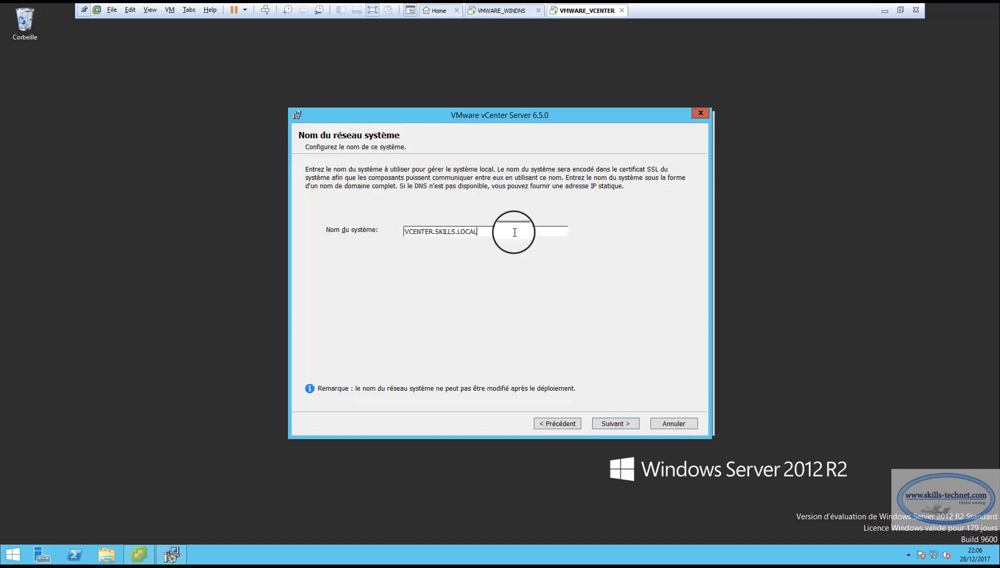
drag(488, 232, 408, 223)
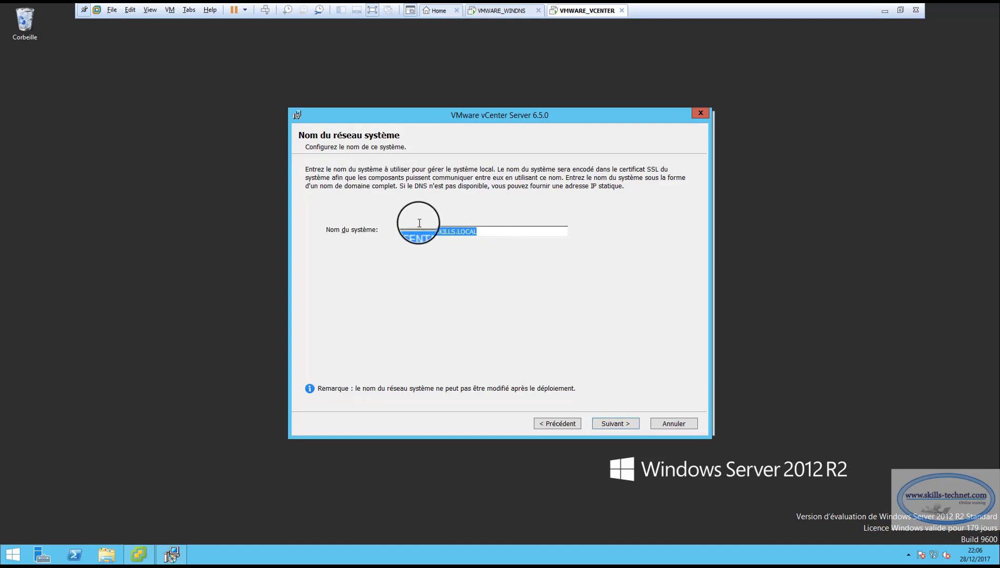
click(500, 232)
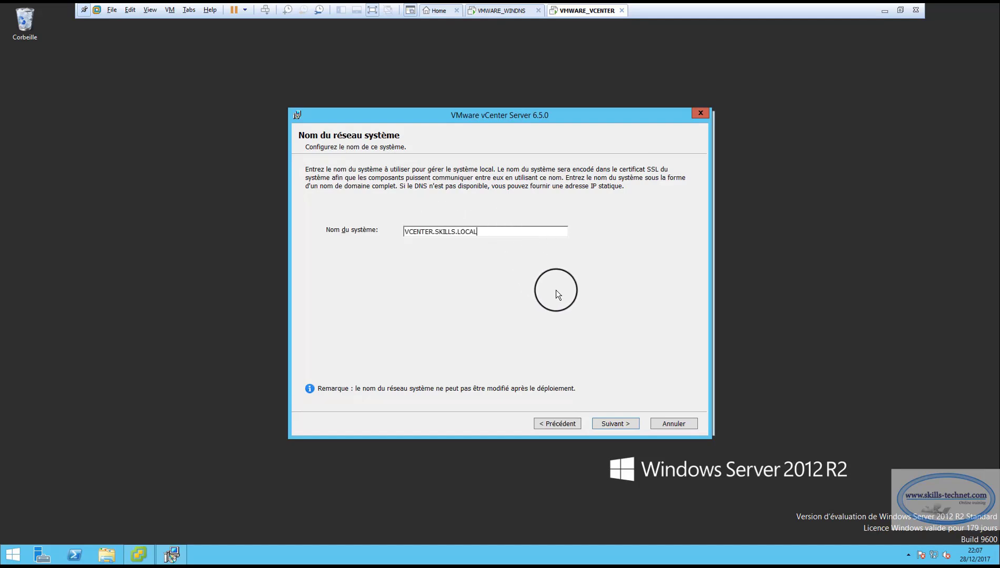
click(626, 425)
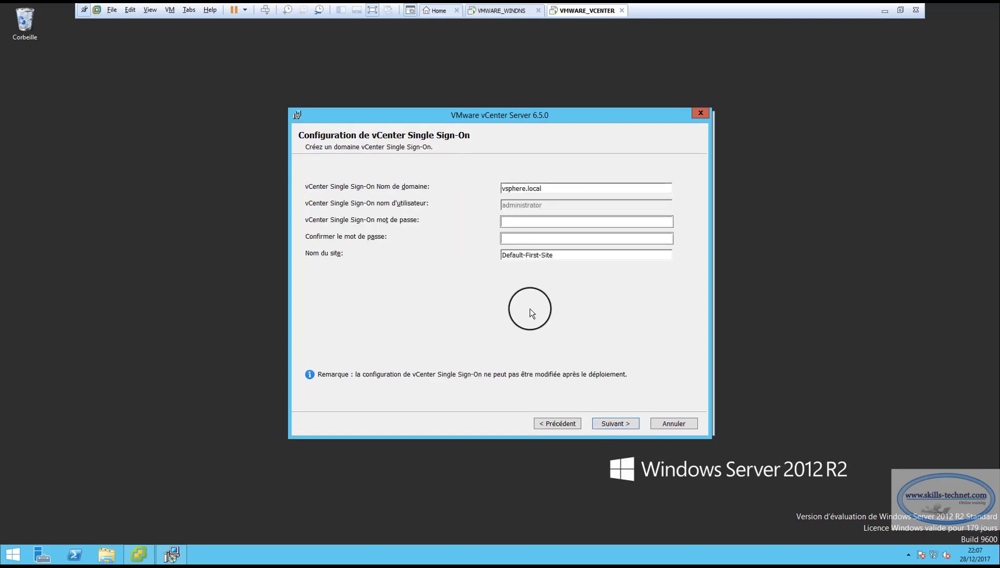
Step: Configure vCenter Single Sign-On with domain vsphere.local and site Default-First-Site, entering and confirming the administrator password
click(524, 222)
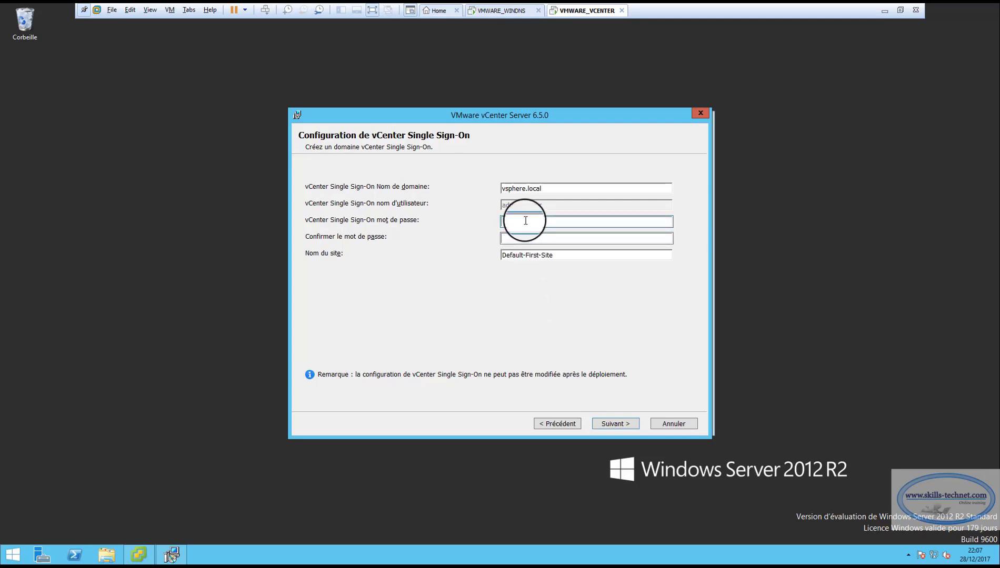
click(526, 241)
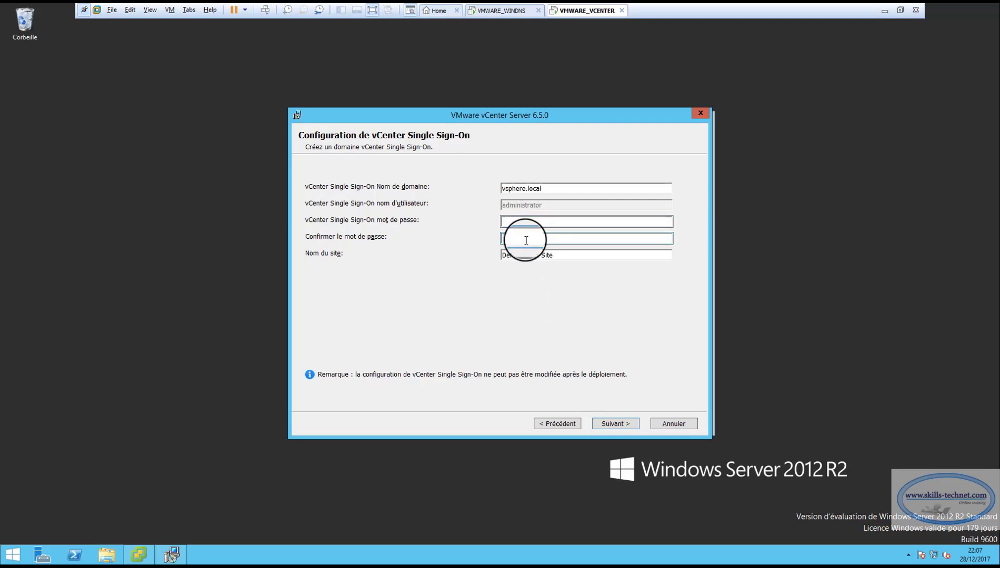
click(547, 222)
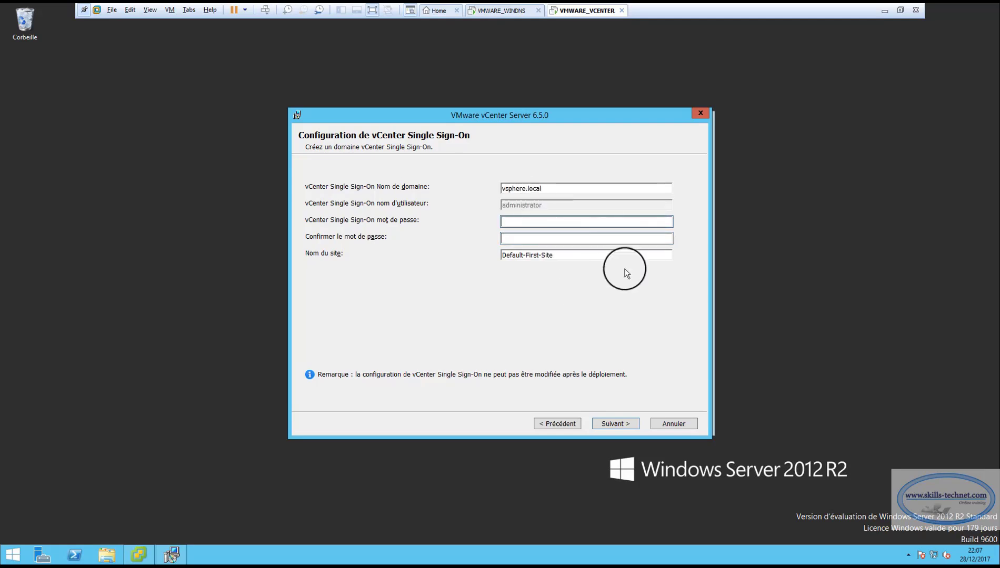
click(552, 190)
double_click(553, 189)
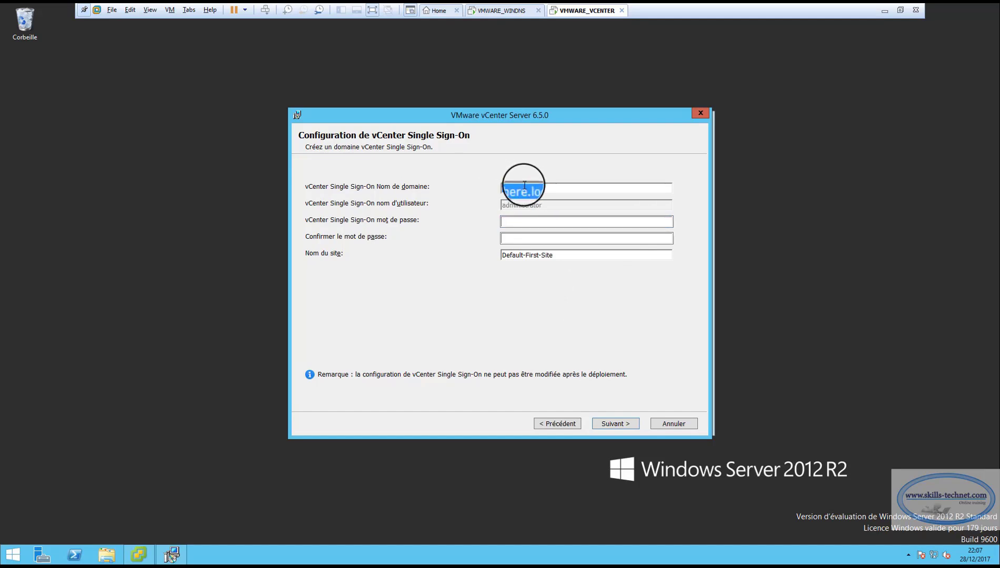
click(573, 195)
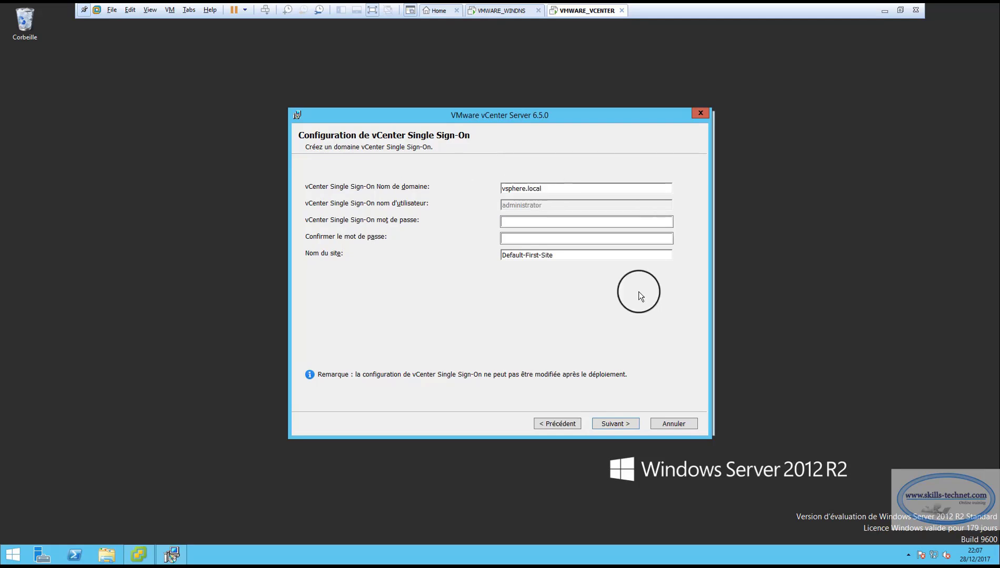
click(518, 222)
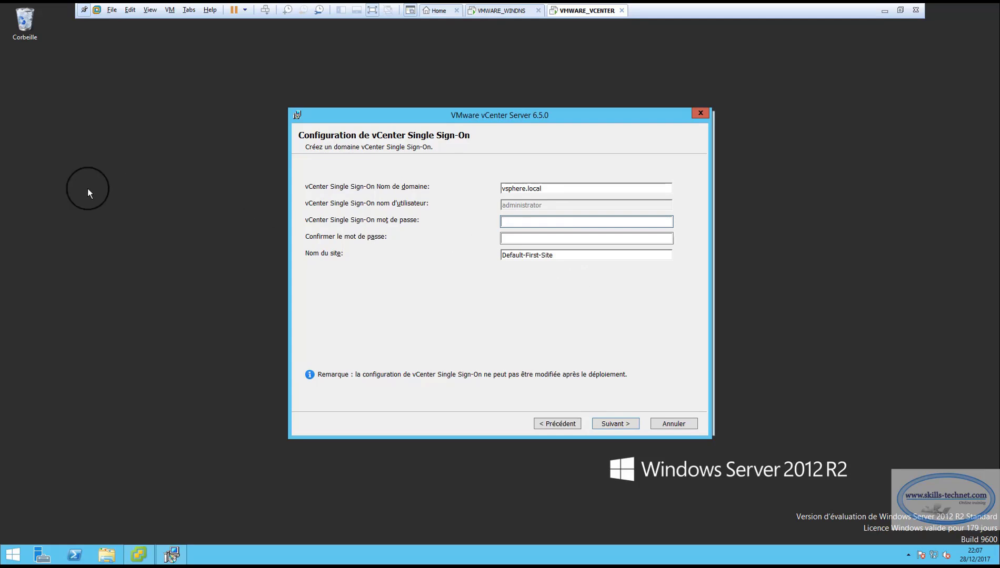
text(••••••••••••)
click(546, 240)
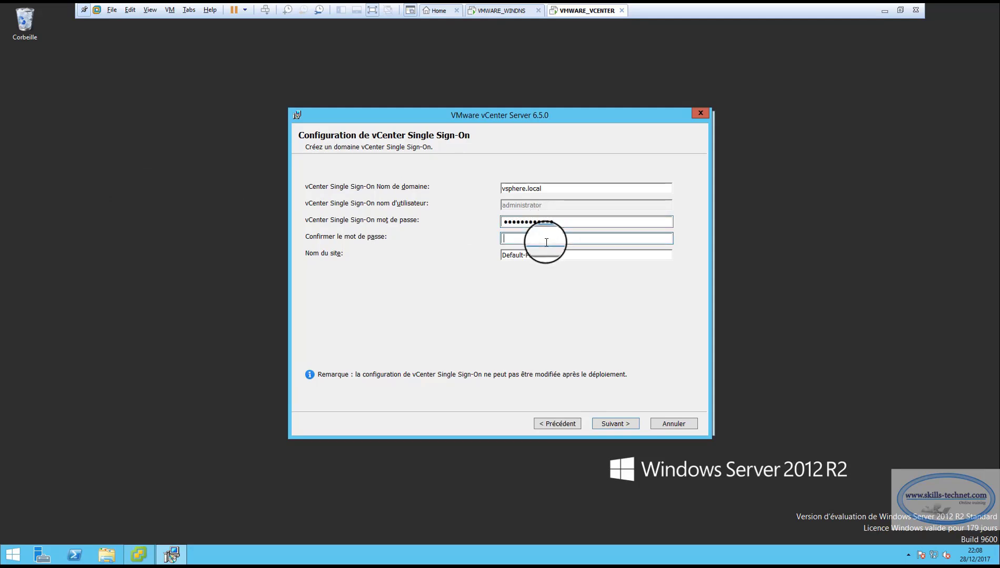
text(••••••••••••)
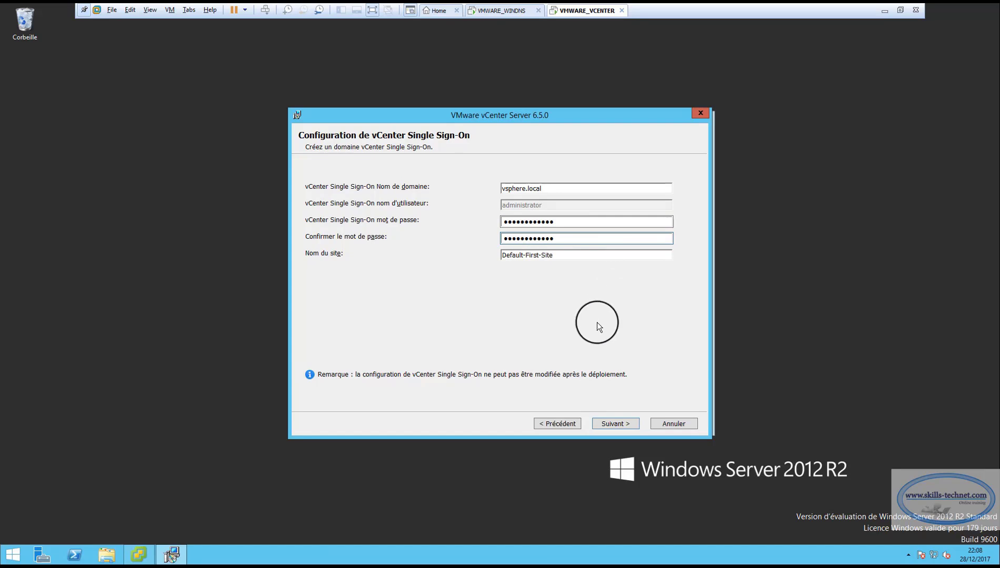
click(615, 423)
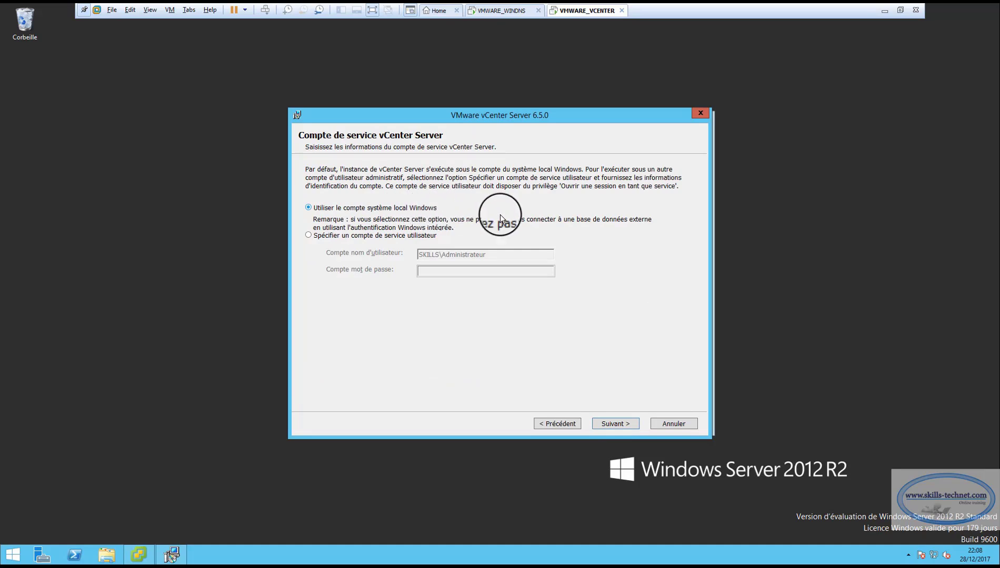
Step: Keep the Windows local system account, the embedded VMware Postgres database and the default ports for the deployment
click(626, 424)
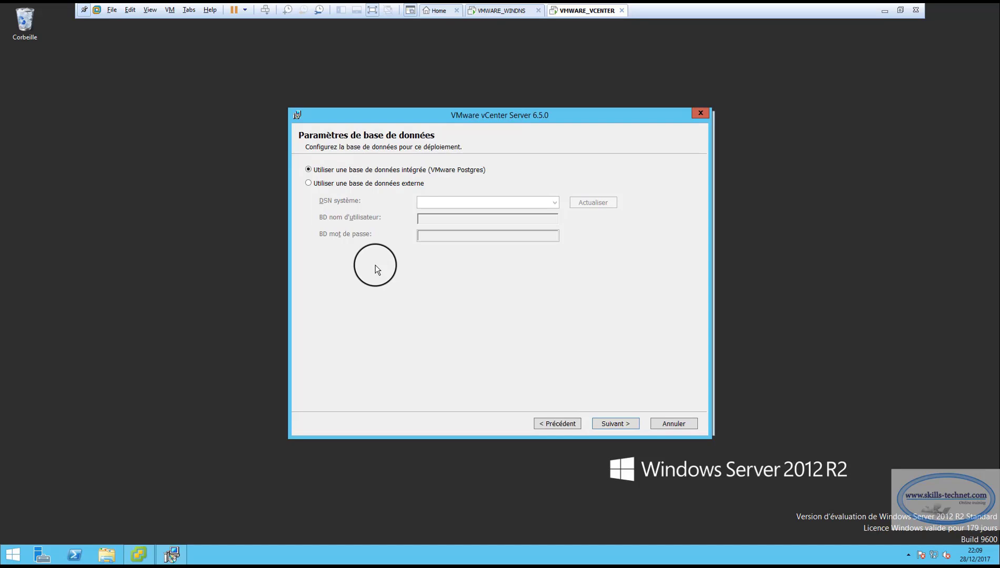
click(613, 421)
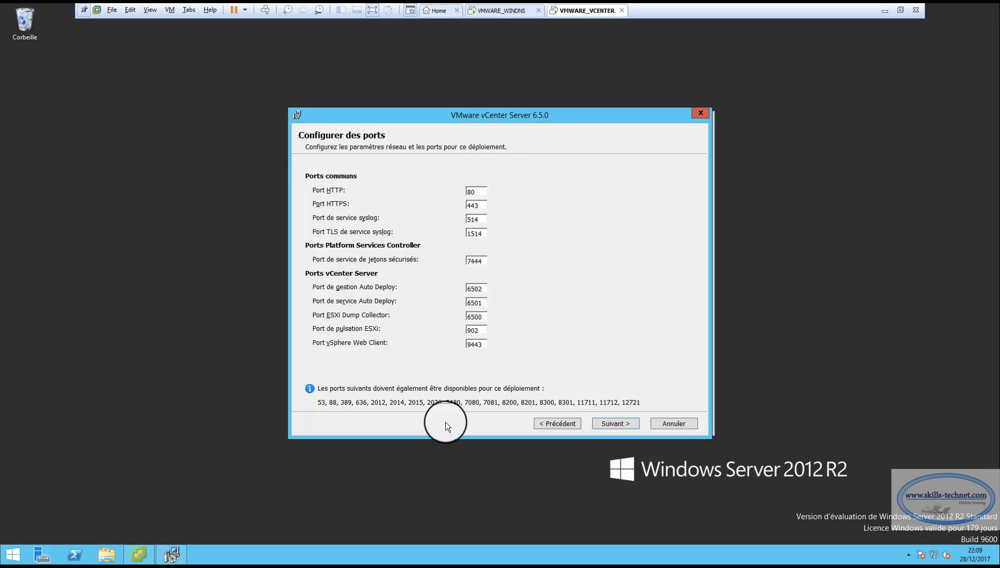
click(617, 429)
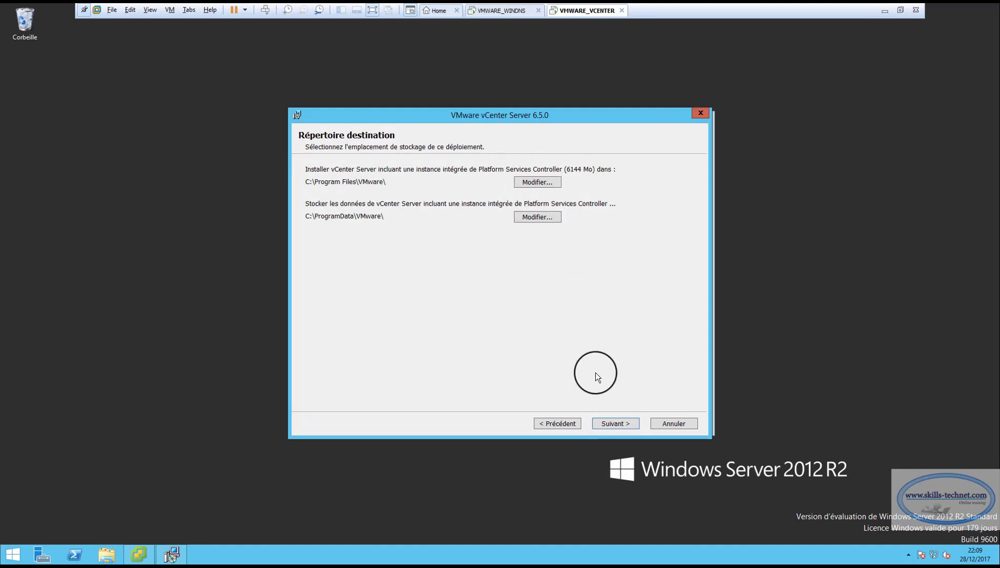
Step: Keep the default destination folders C:\Program Files\VMware\ for the installation and C:\ProgramData\VMware\ for the data
click(541, 184)
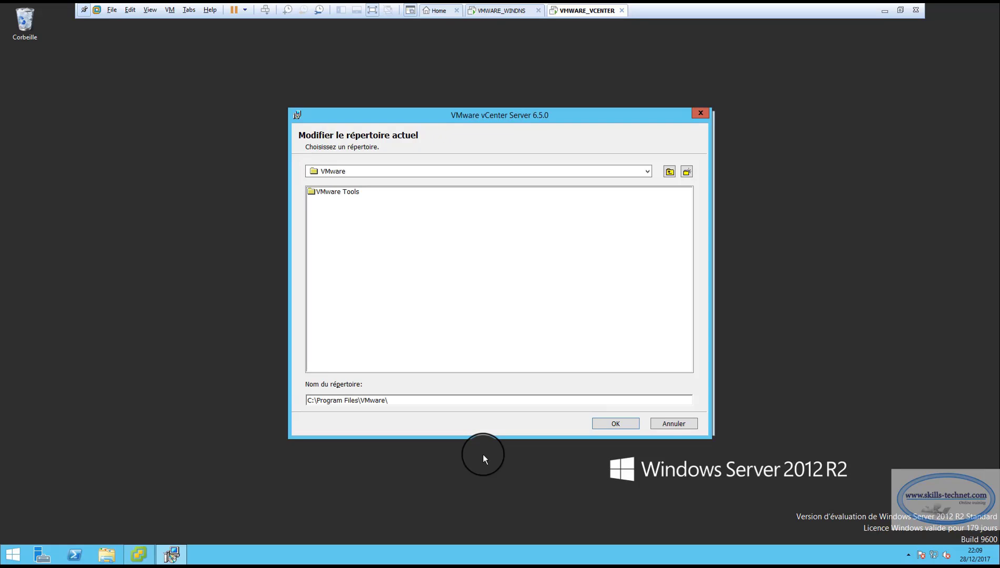
click(681, 424)
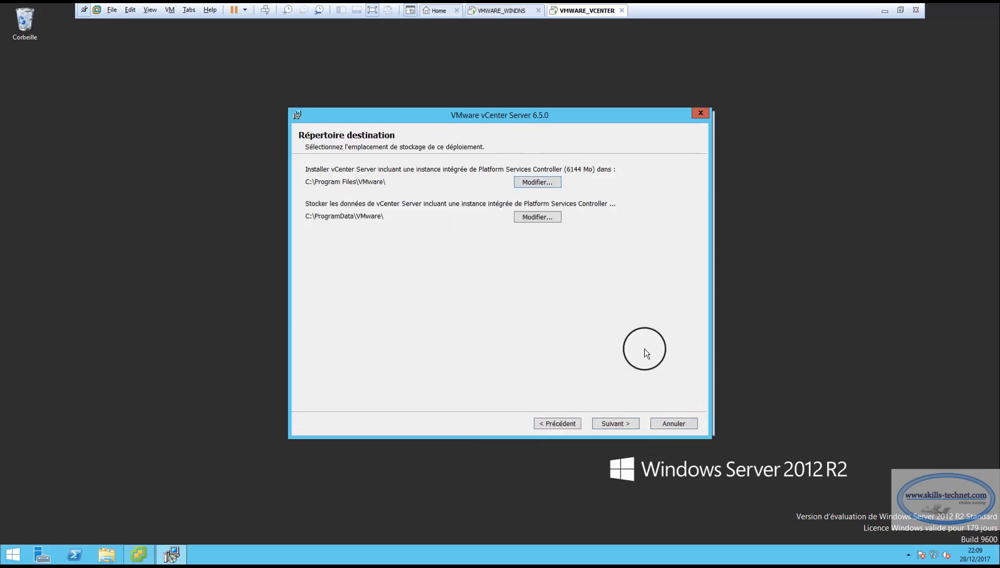
click(625, 425)
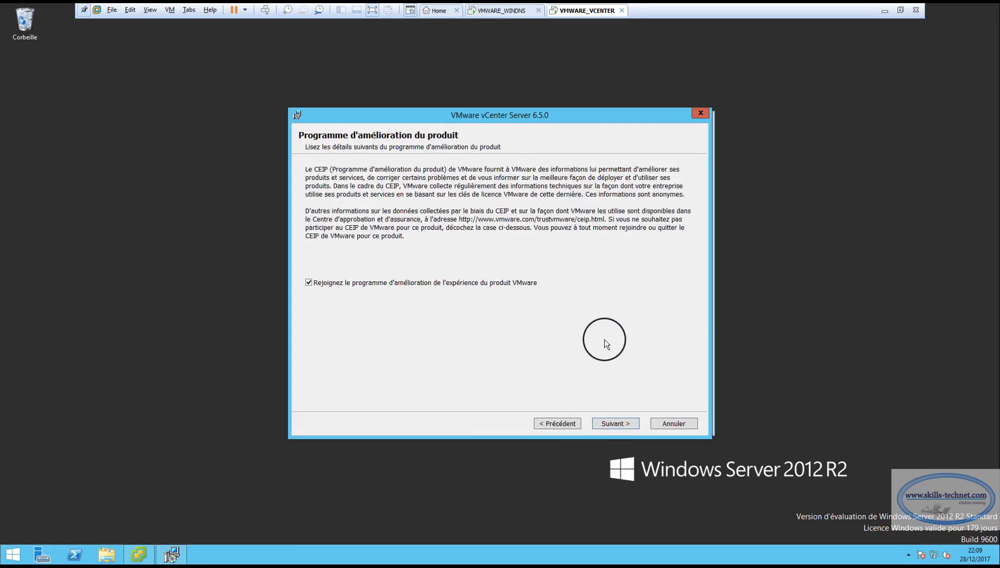
Step: Opt out of the VMware customer experience improvement programme and start the vCenter Server installation with the configured settings
click(308, 283)
click(610, 422)
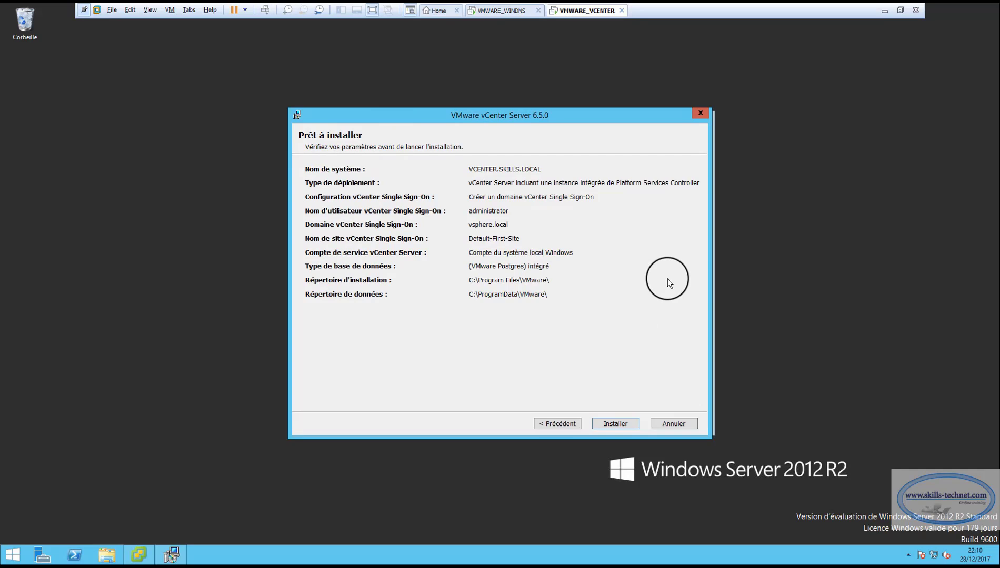
click(615, 422)
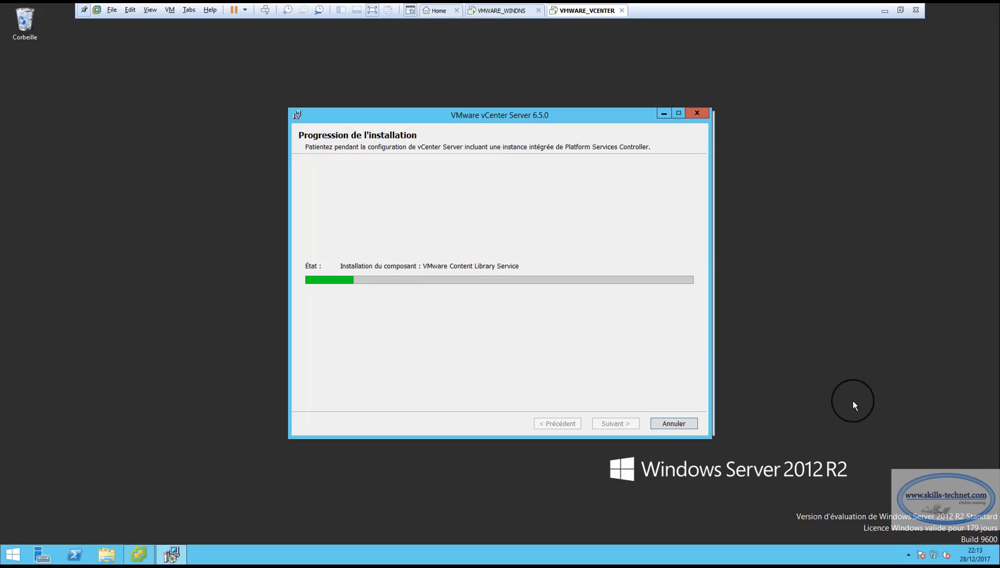
Step: Check the network adapter settings of the VMWARE_VCENTER virtual machine and leave them without applying changes
click(509, 10)
click(579, 11)
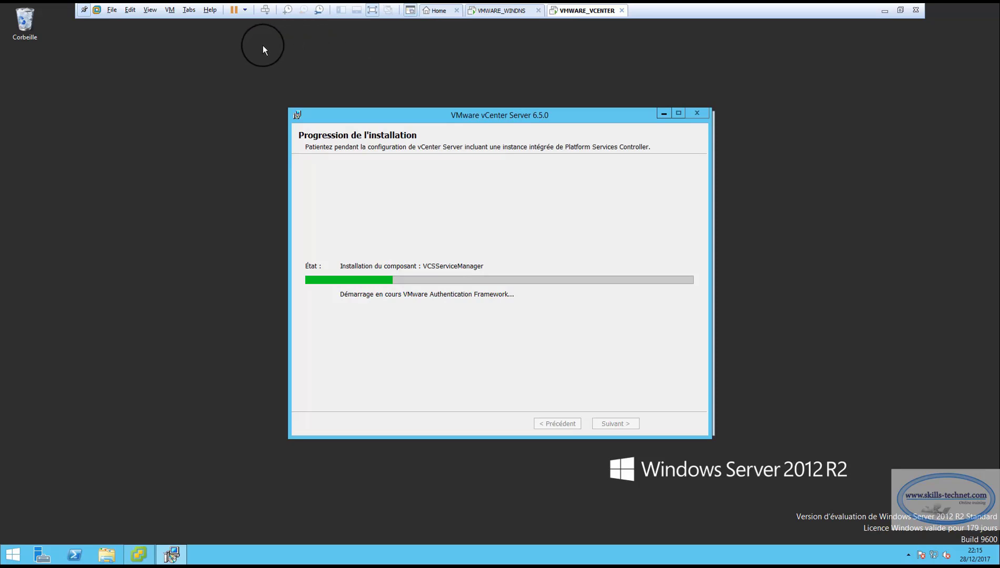
click(372, 10)
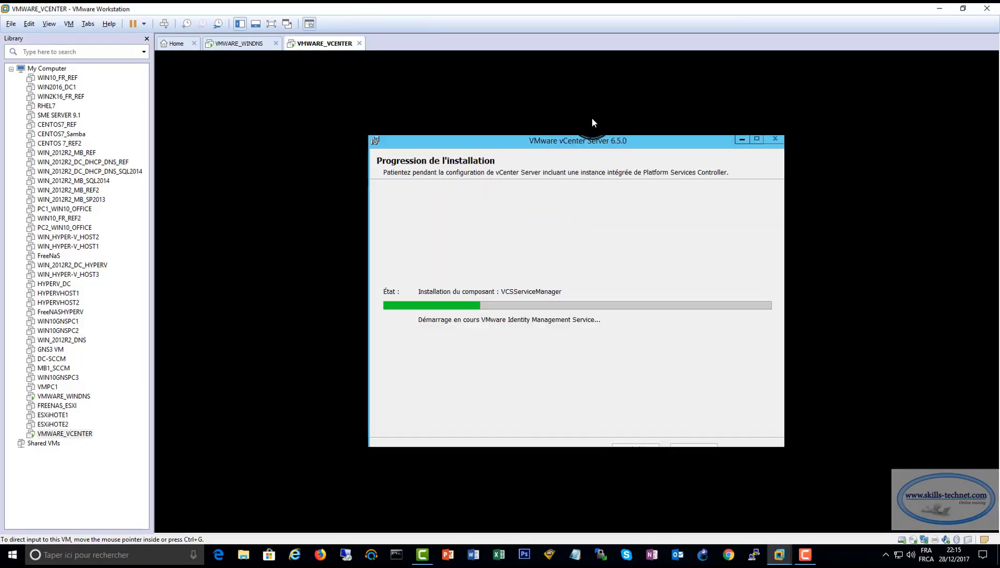
click(923, 540)
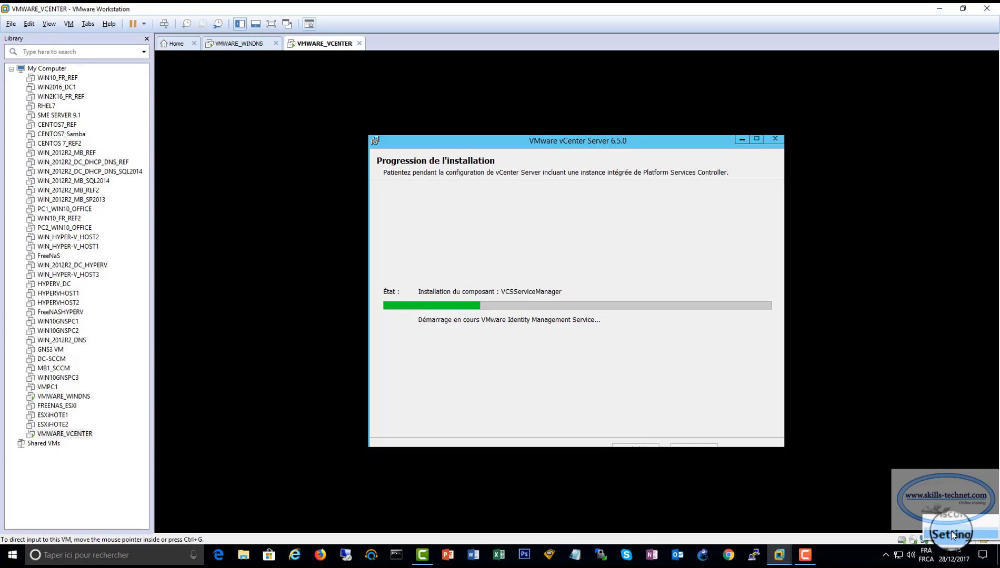
click(950, 532)
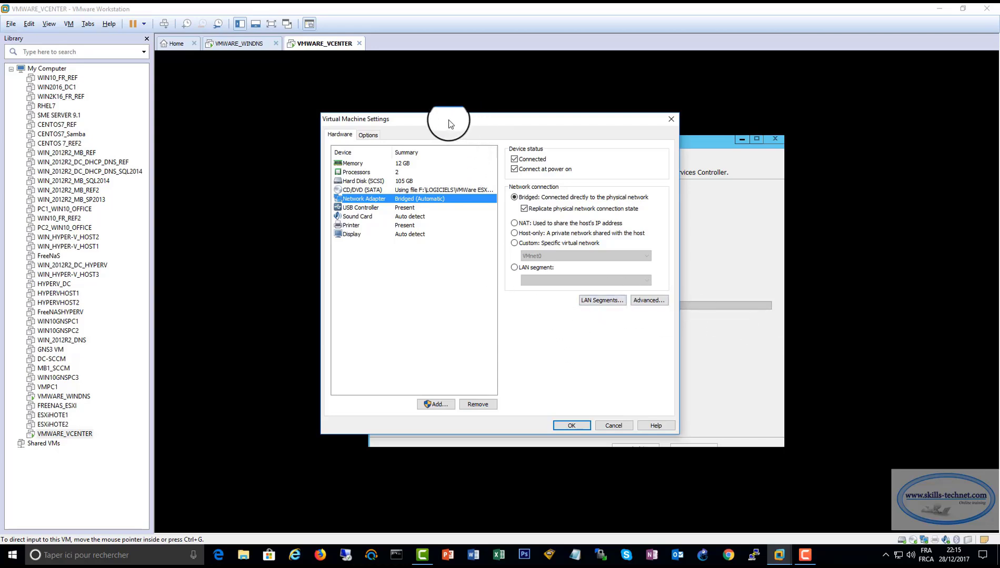
drag(474, 124, 361, 126)
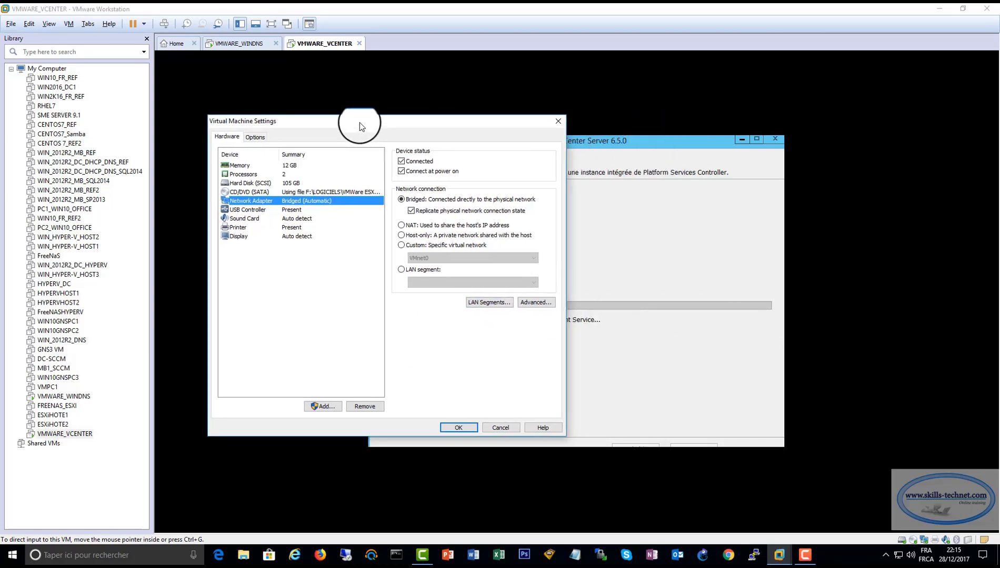
click(500, 428)
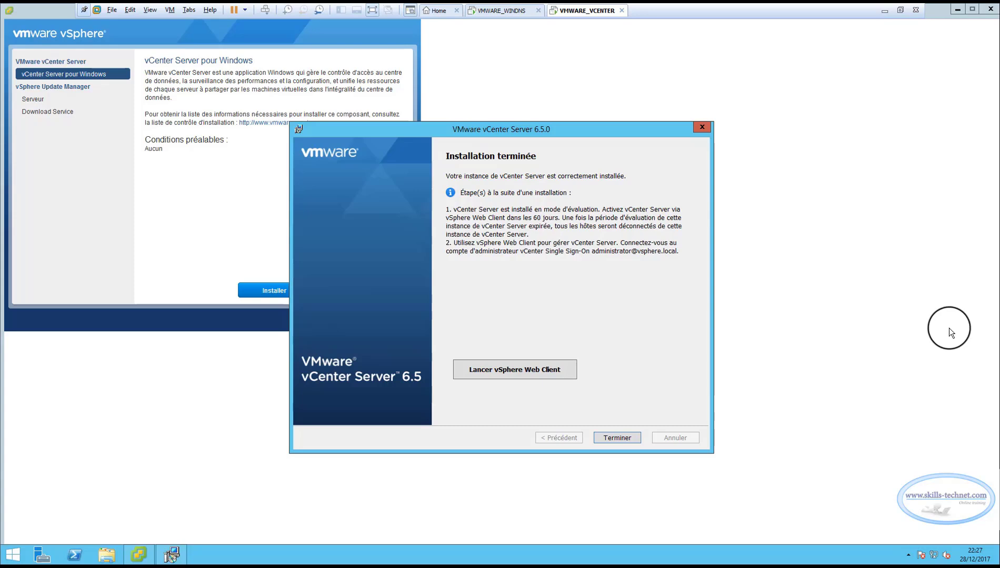
Step: Finish the vCenter Server installation wizard, quit the vSphere media launcher and return to the host computer
click(618, 440)
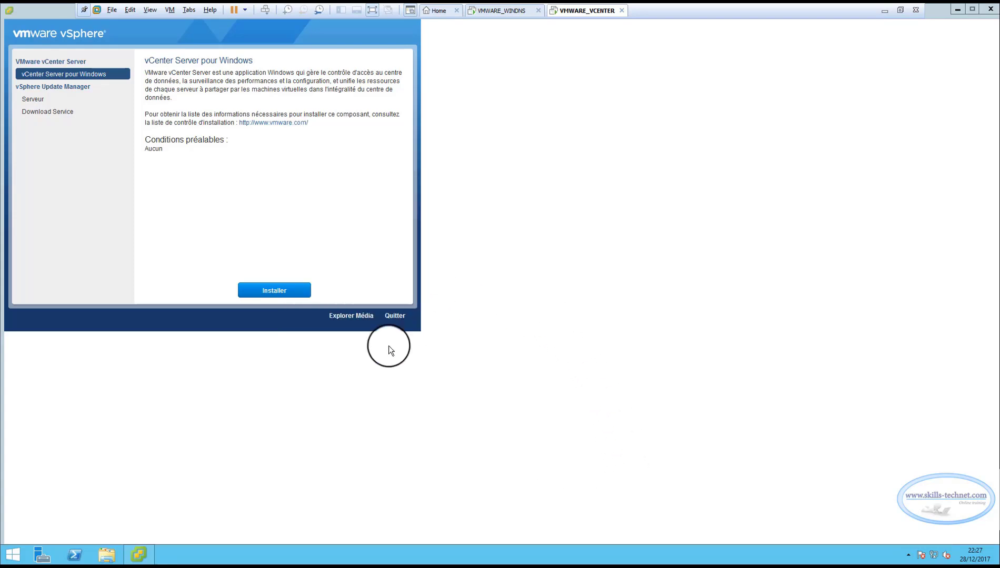
click(390, 316)
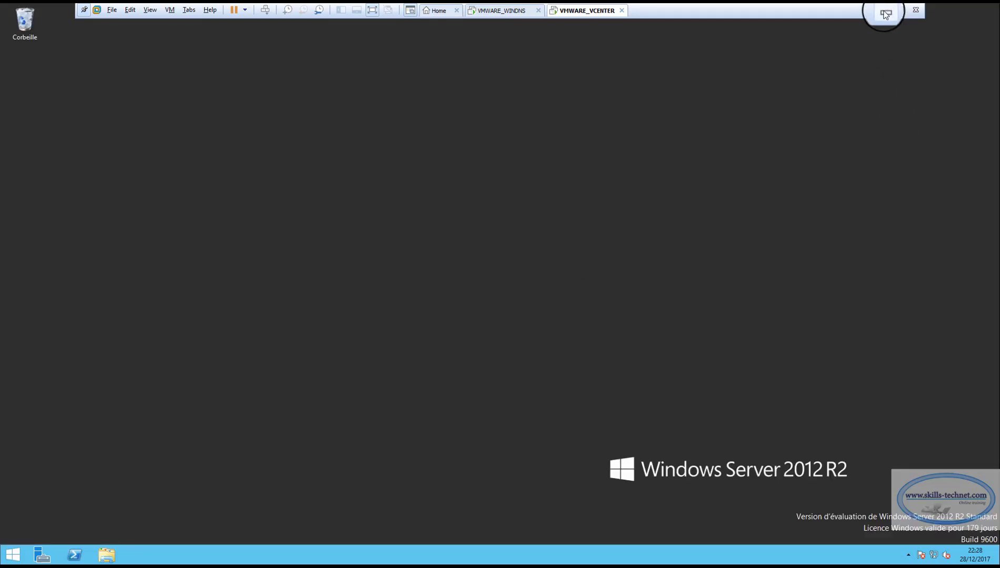
click(884, 10)
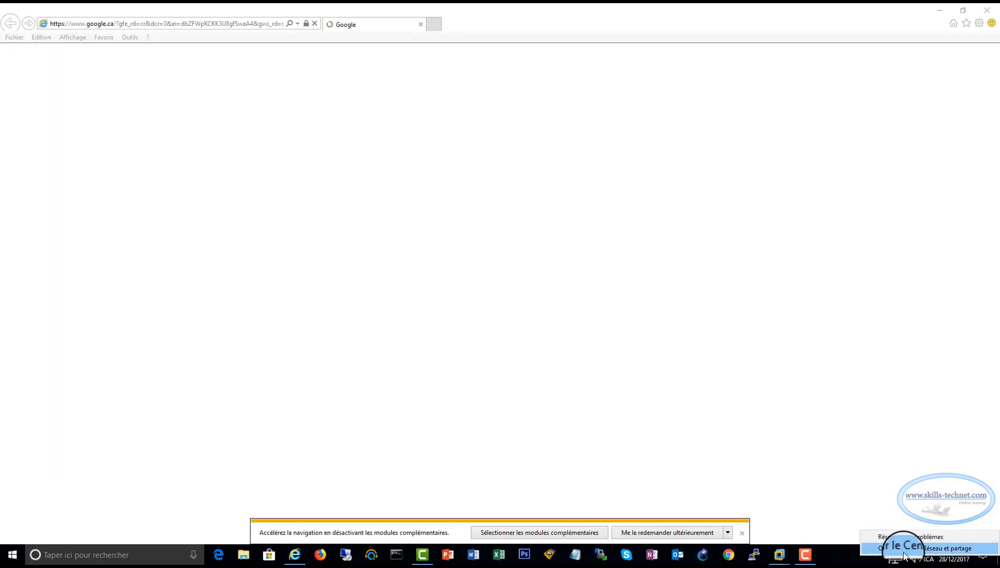
Step: Examine the IPv4 and DNS server settings of the host computer's Ethernet adapter
click(903, 548)
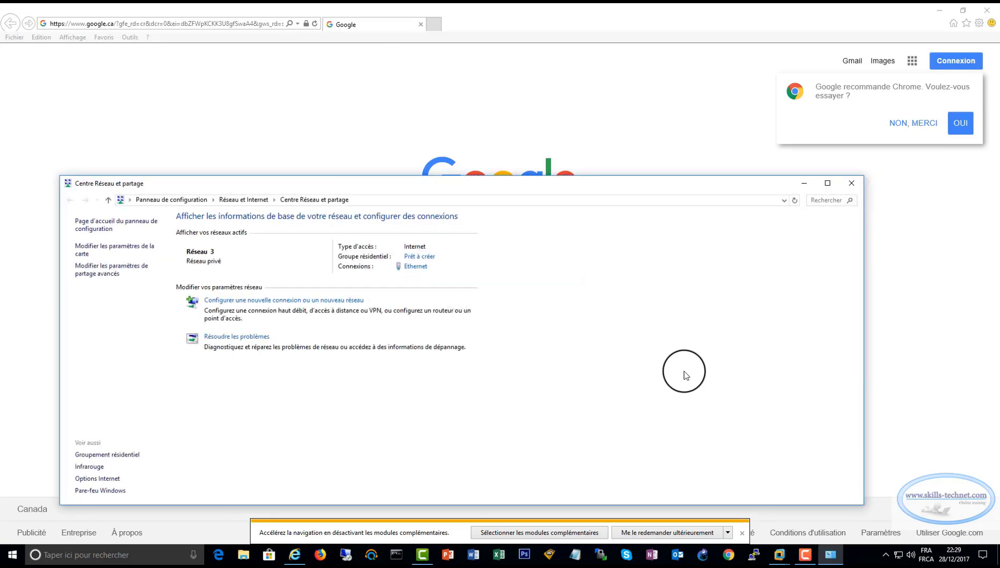
click(850, 184)
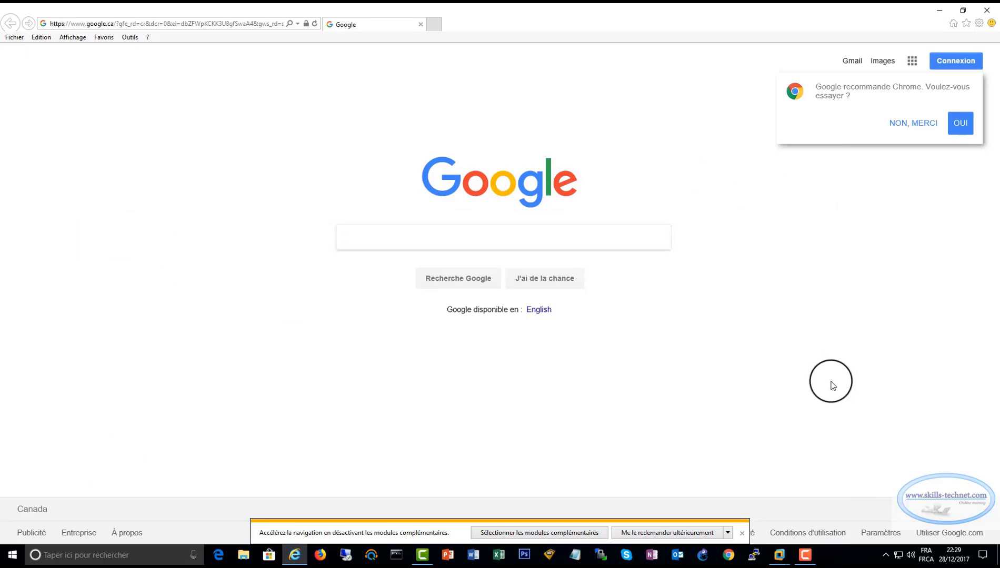
right_click(898, 554)
click(898, 546)
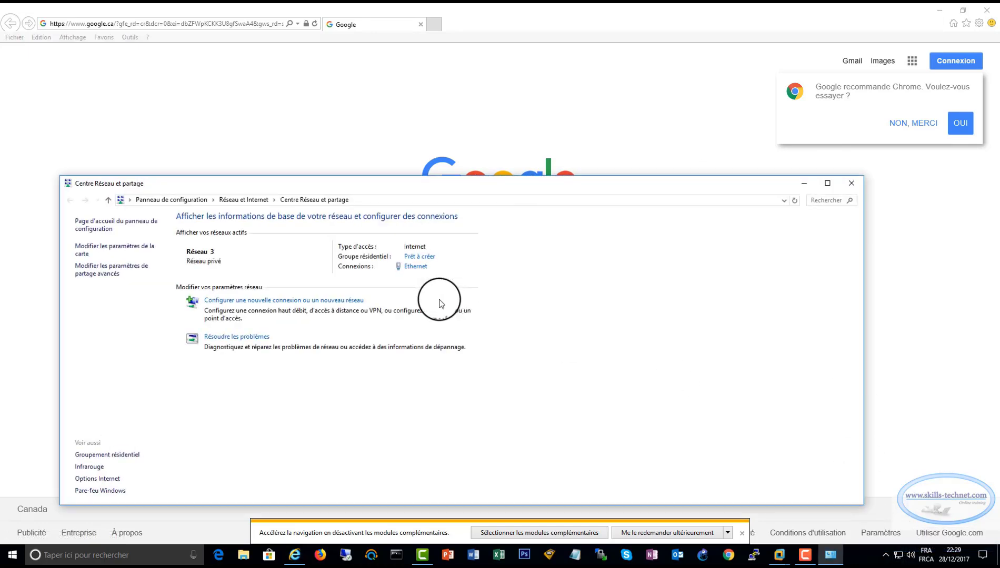
click(136, 247)
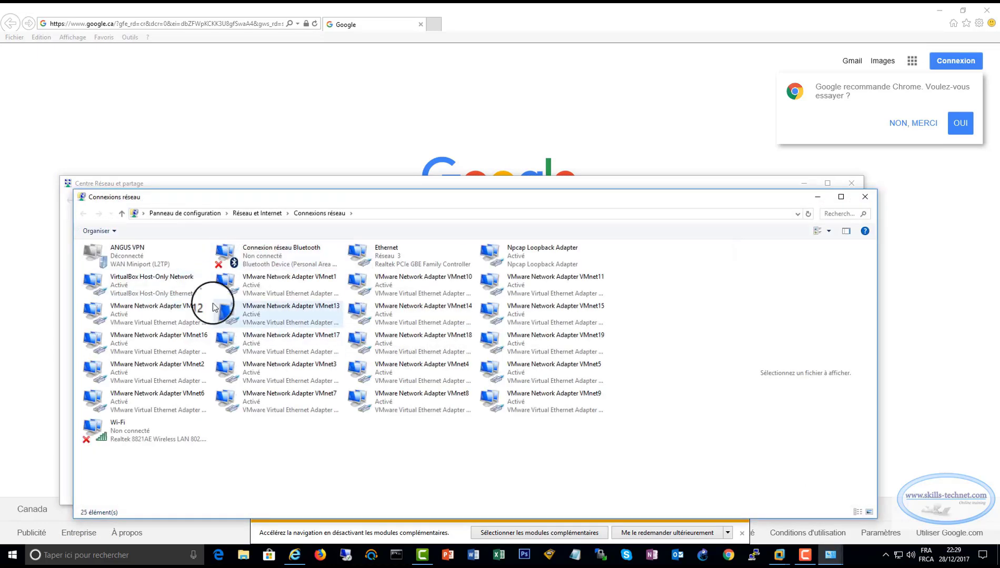
click(383, 263)
right_click(382, 262)
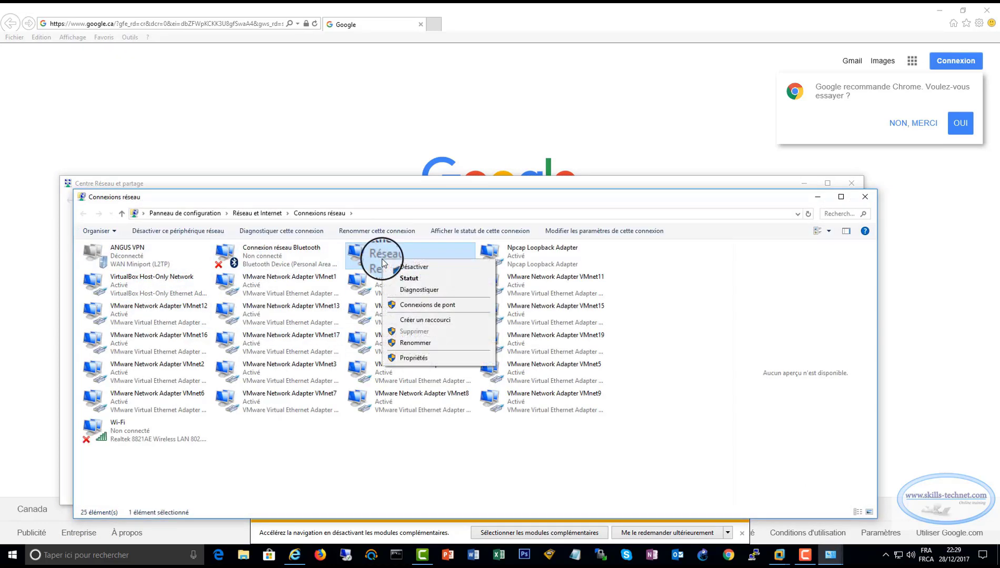
click(417, 352)
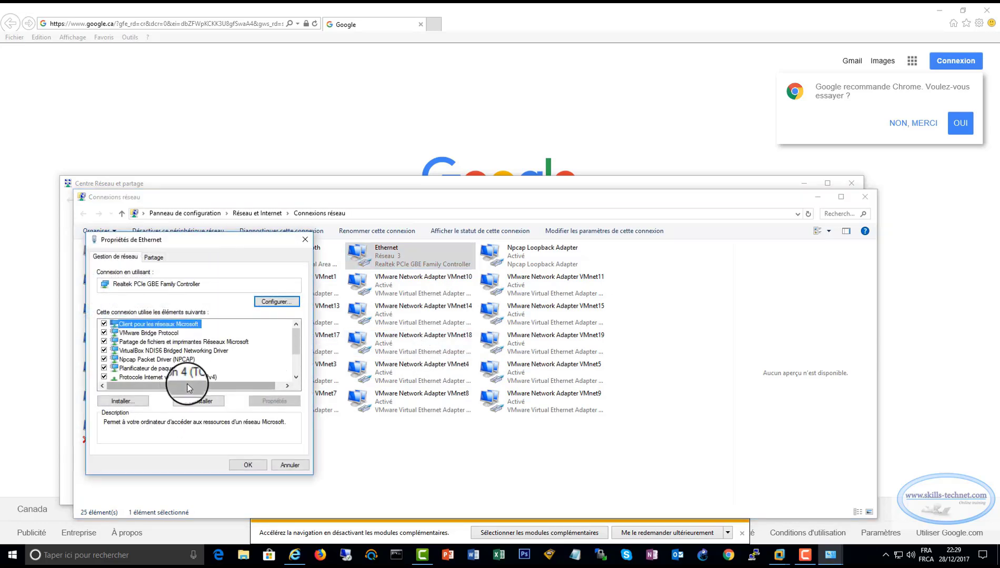
scroll(186, 373, down, 2)
double_click(158, 333)
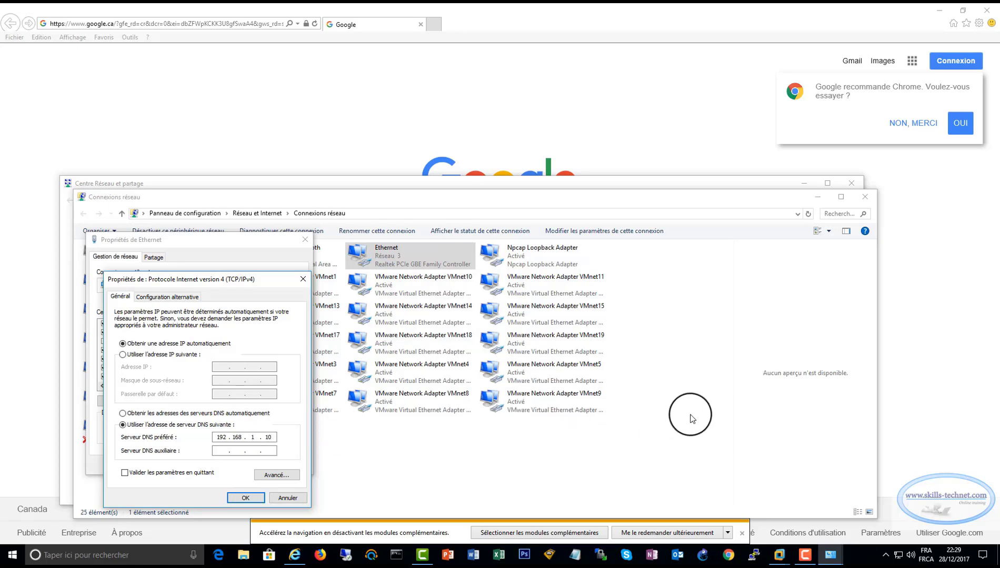
Step: Look at the running virtual machines, return to the host and cancel out of its Ethernet adapter and network settings
click(779, 556)
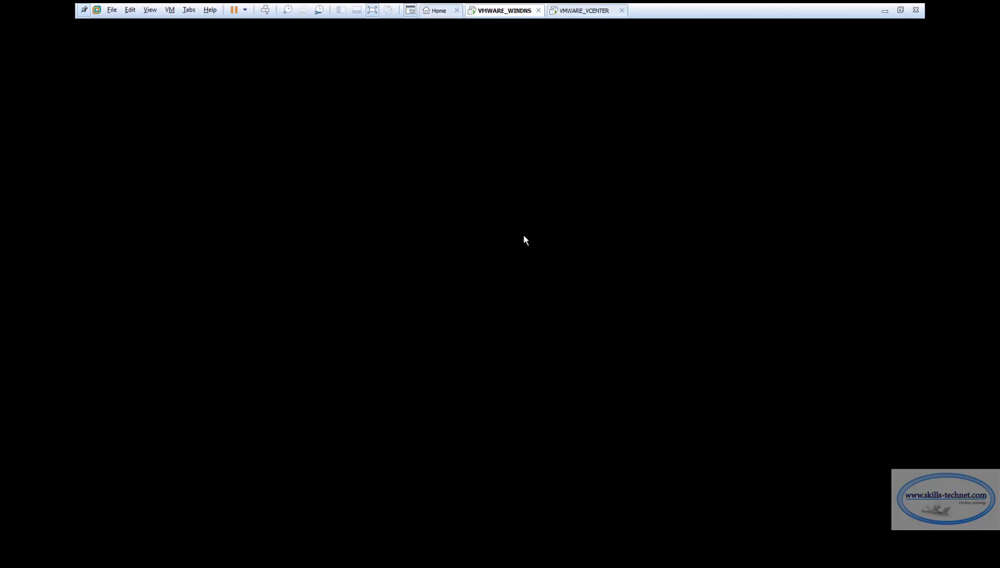
click(581, 11)
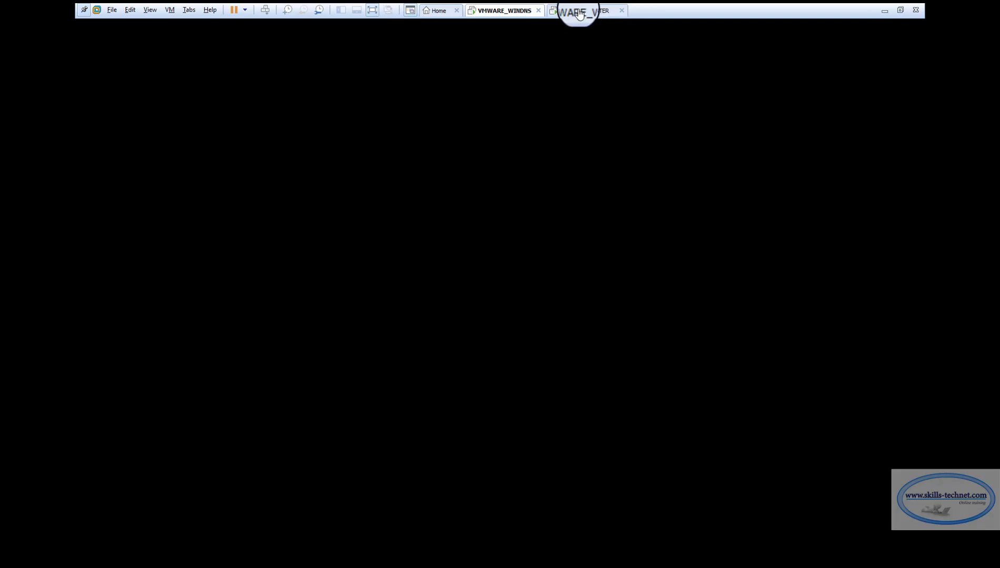
click(621, 129)
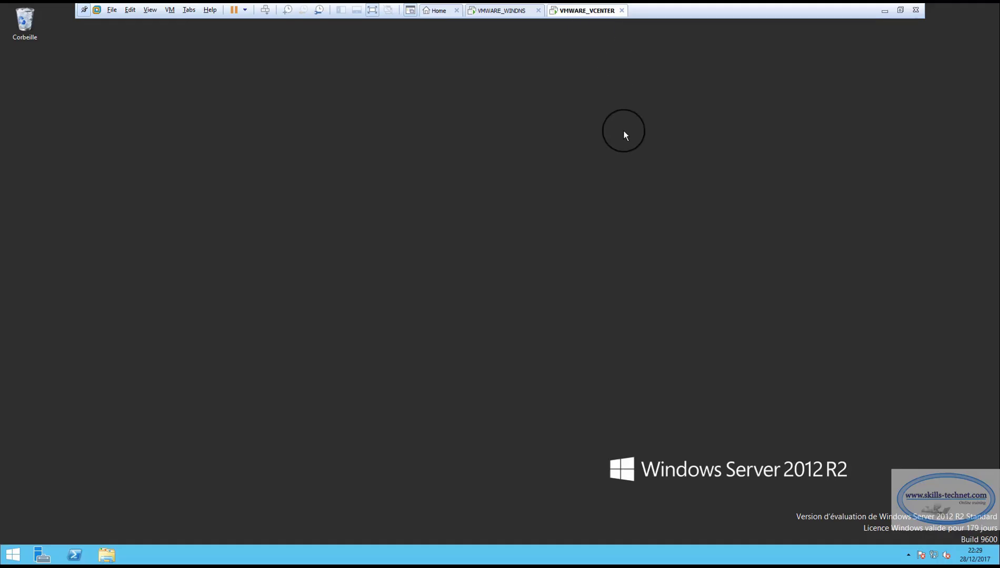
click(884, 13)
click(301, 488)
click(301, 466)
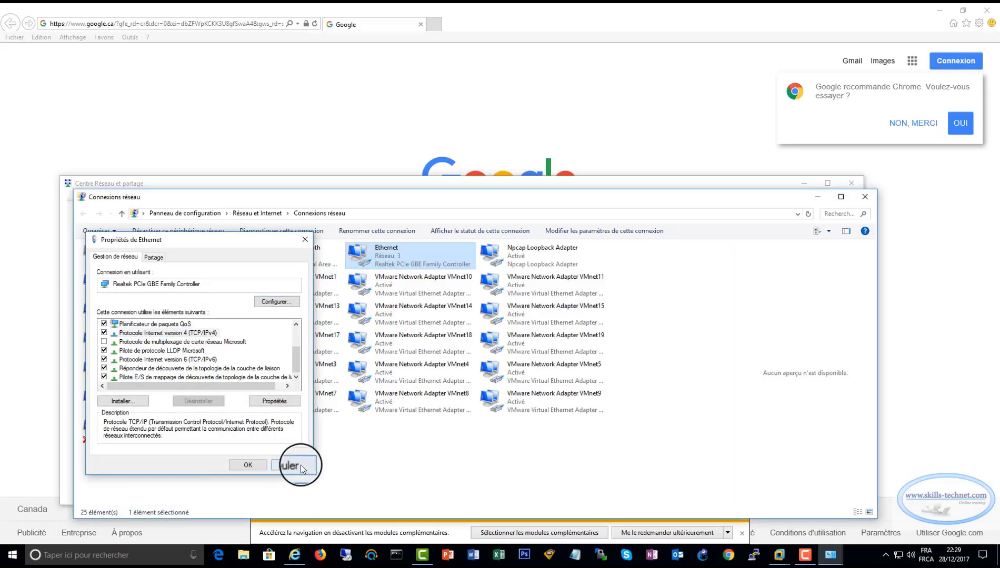
click(863, 198)
click(854, 184)
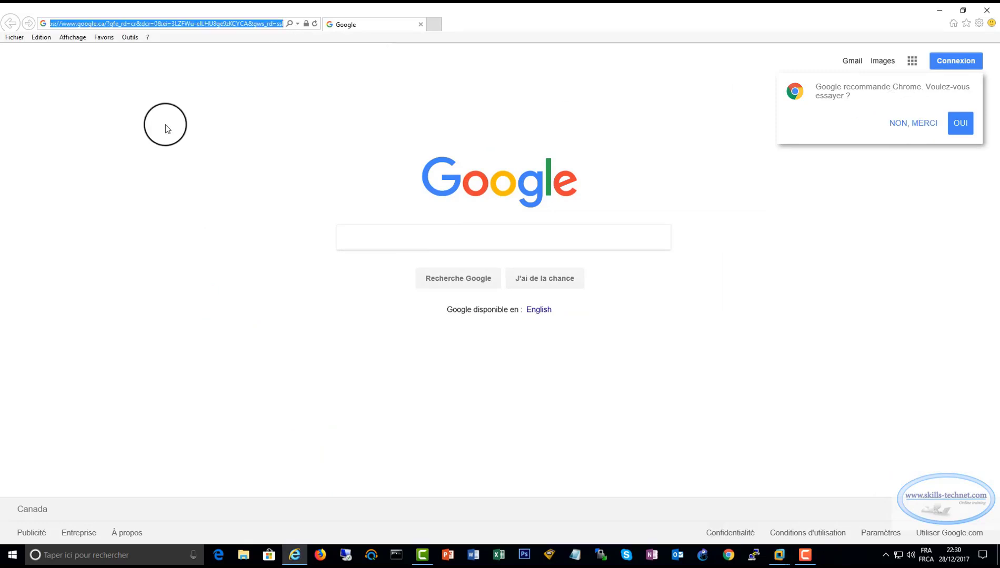
Step: Browse to 192.168.1.26 in Internet Explorer and open the vSphere Web Client (Flash), continuing past the certificate warnings
text(192.168)
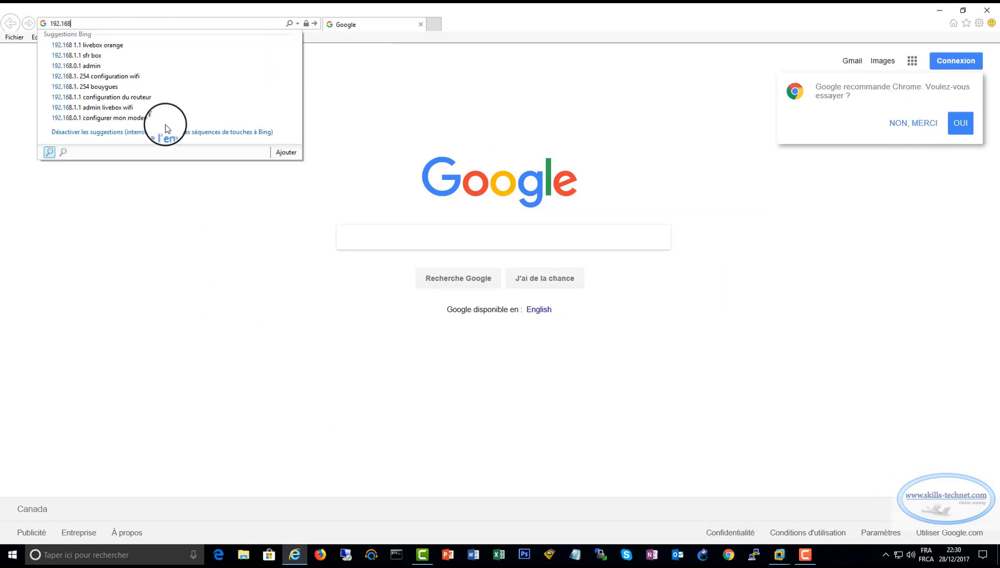
text(.1.26)
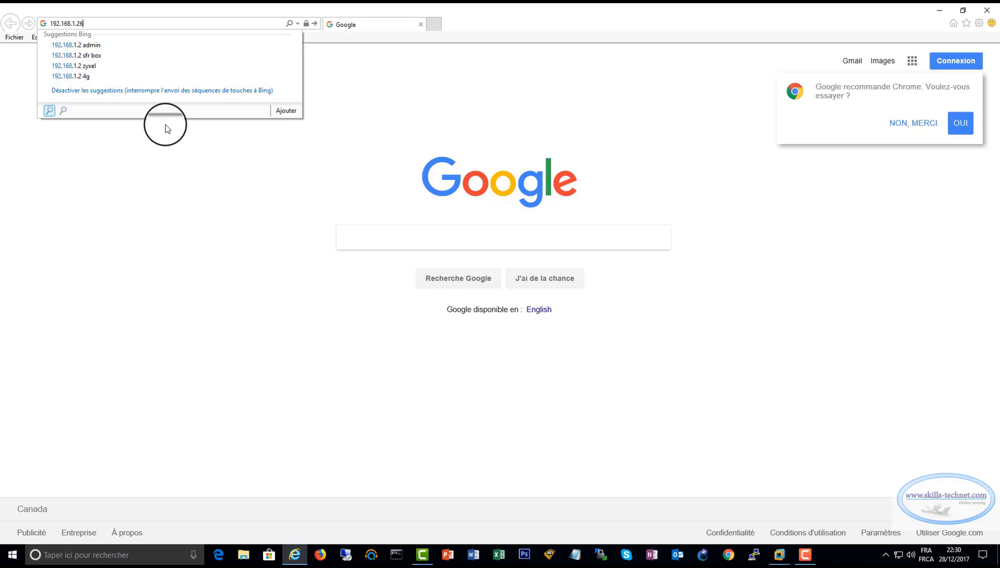
key(Return)
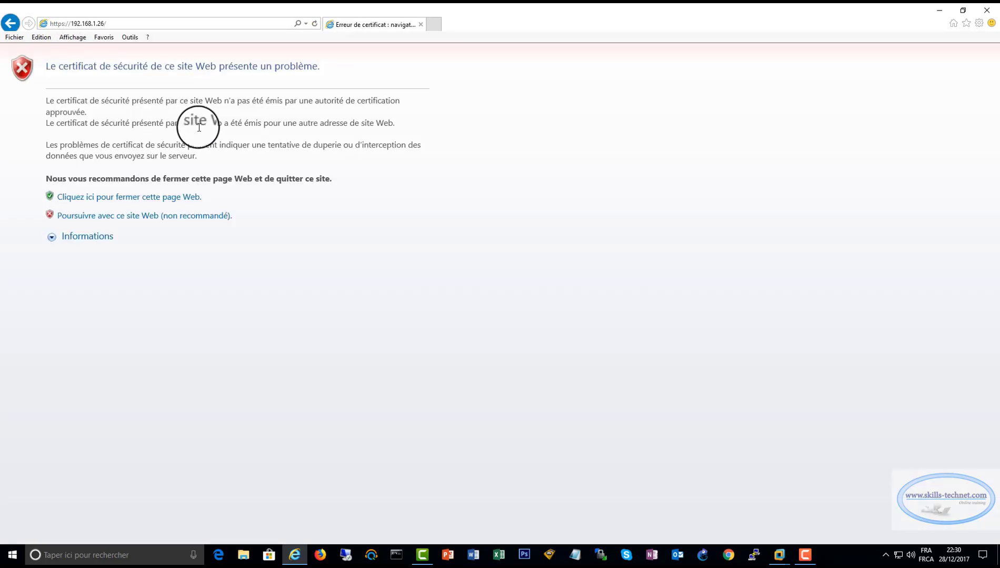
click(108, 214)
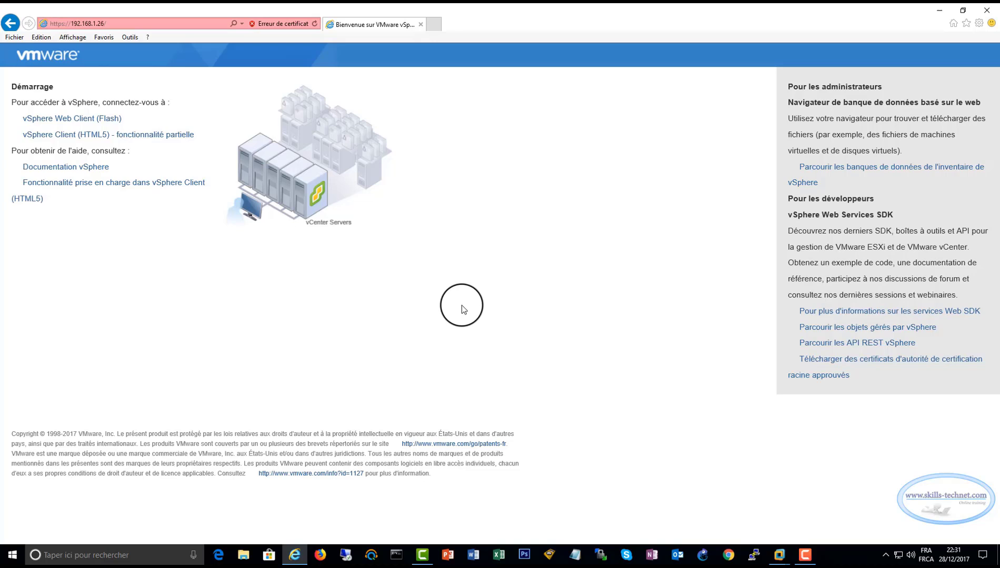
click(44, 124)
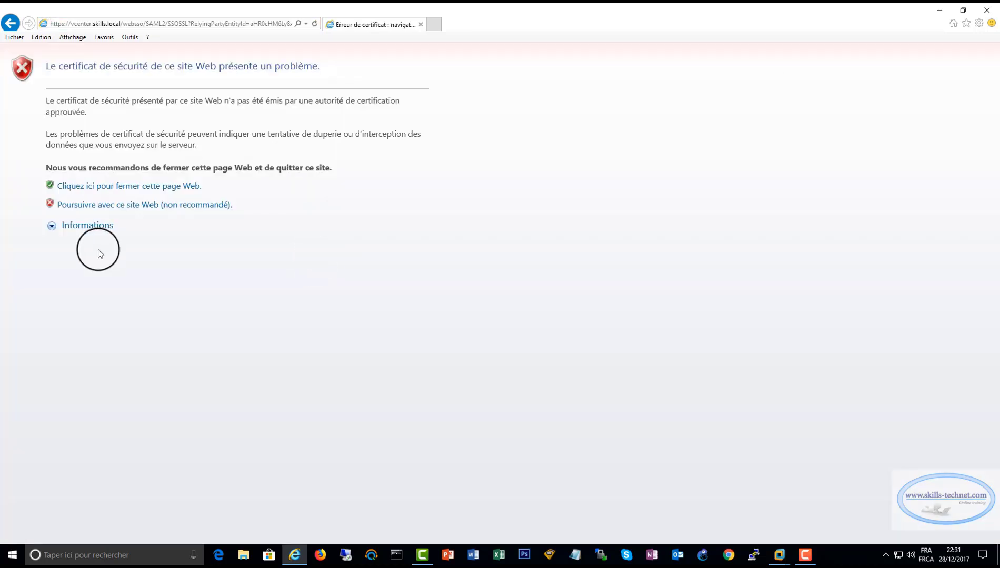
click(100, 204)
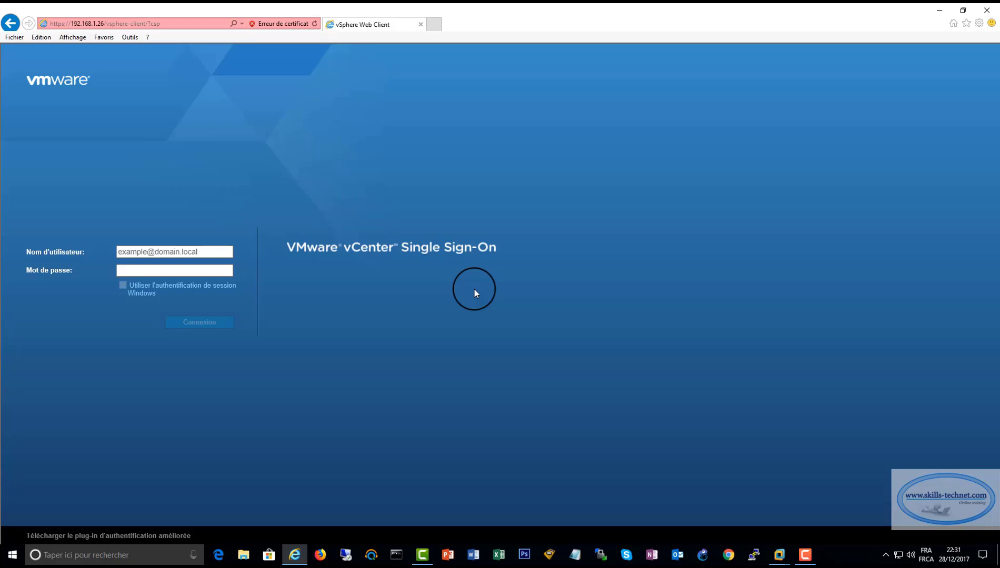
Step: Sign in to vCenter Single Sign-On with the administrator account of the vsphere.local domain, pasting the account password
click(202, 252)
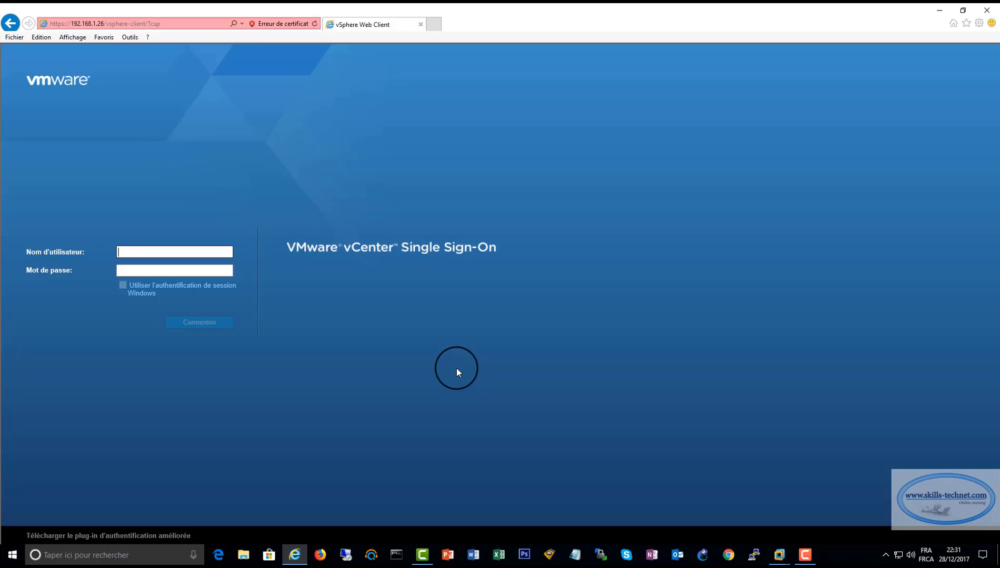
text(a)
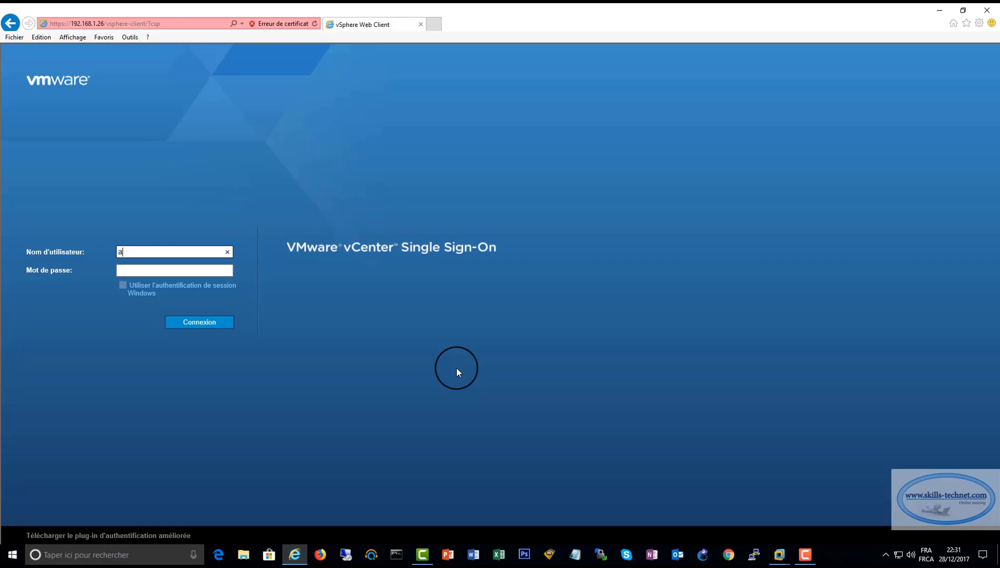
key(BackSpace)
text(administrator)
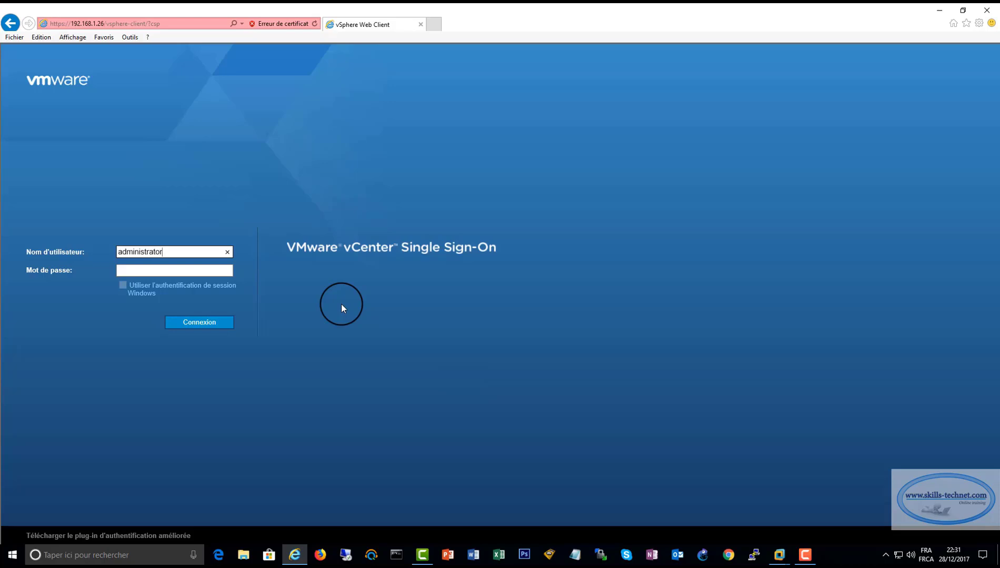
text(@vsphere.local)
key(BackSpace)
key(BackSpace)
text(al)
right_click(185, 271)
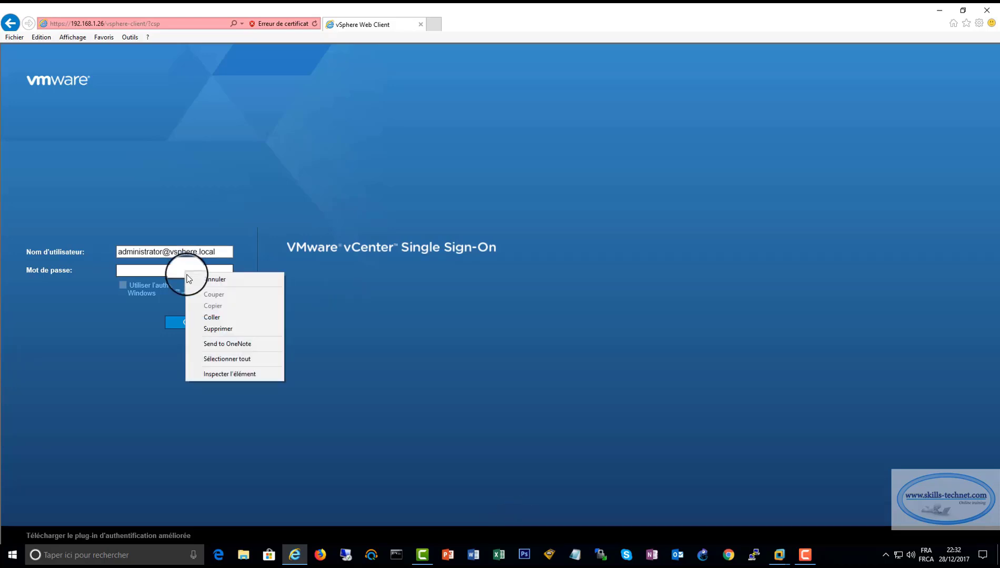
click(220, 319)
click(213, 322)
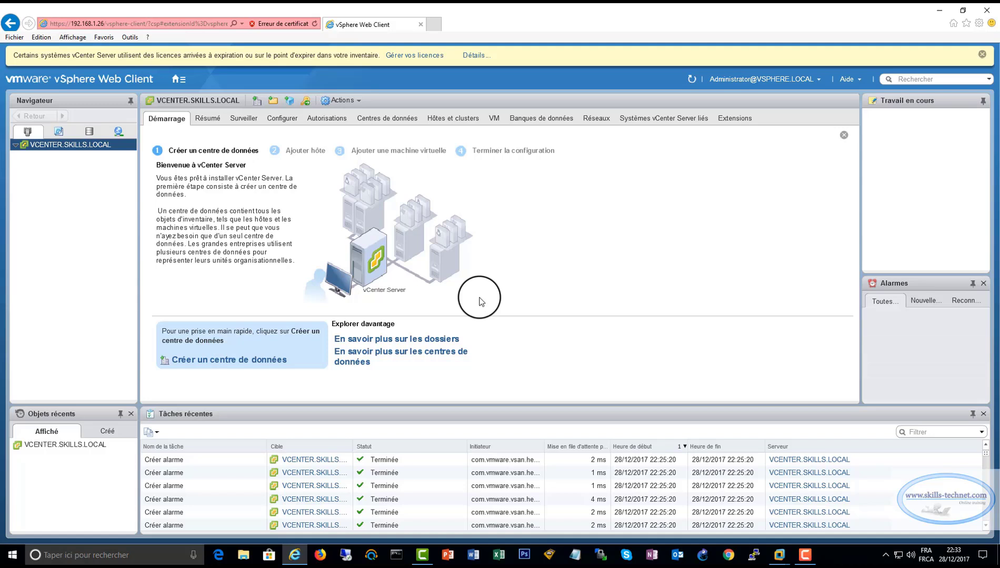
Step: Examine the summary, issues, general settings and permissions of the VCENTER.SKILLS.LOCAL server
click(210, 119)
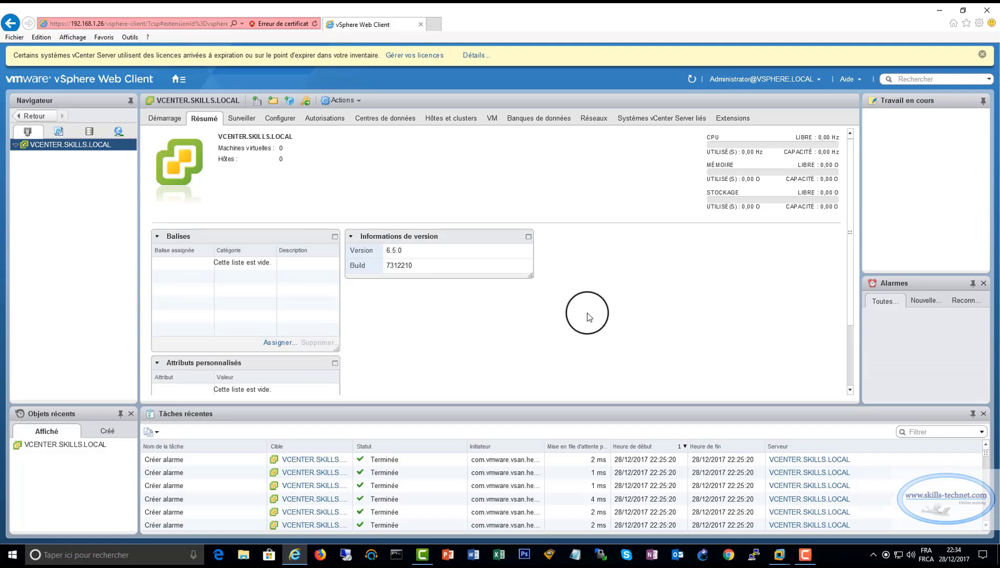
double_click(281, 148)
double_click(277, 160)
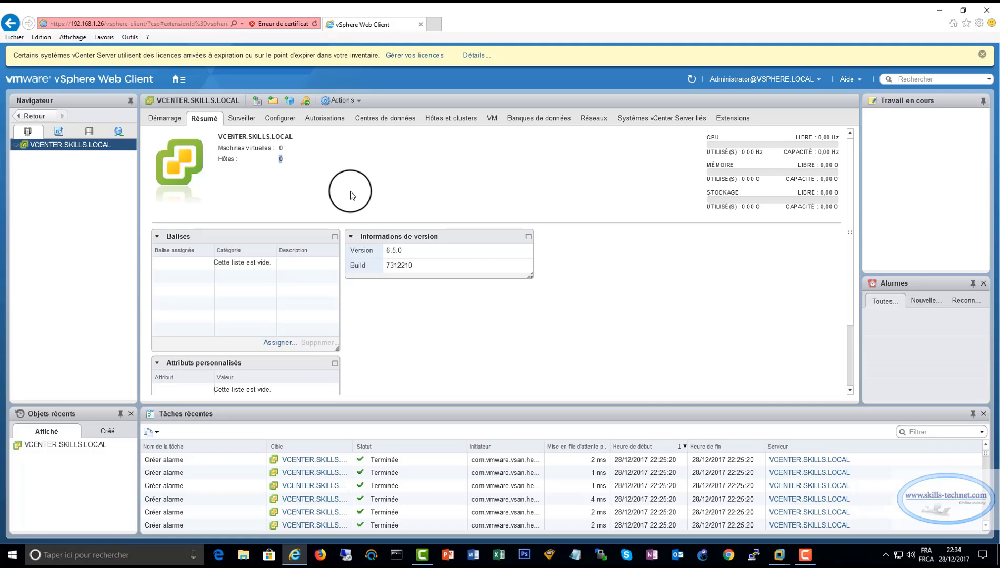
click(242, 118)
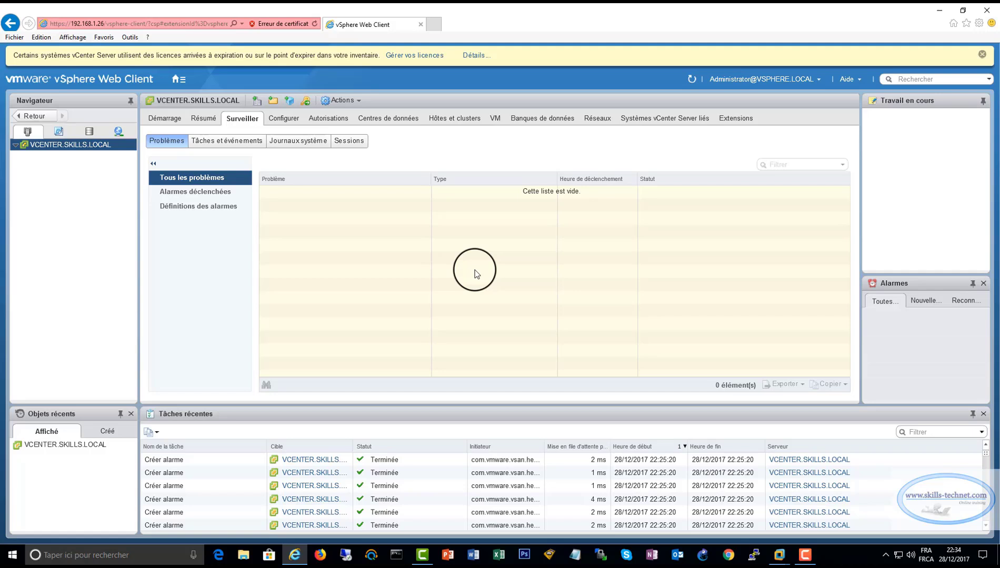
click(284, 118)
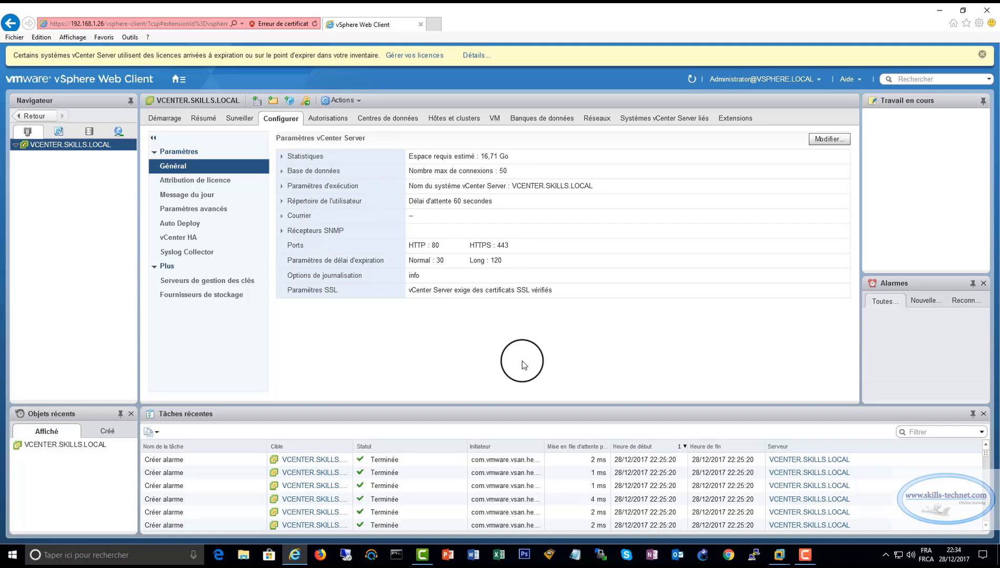
click(337, 120)
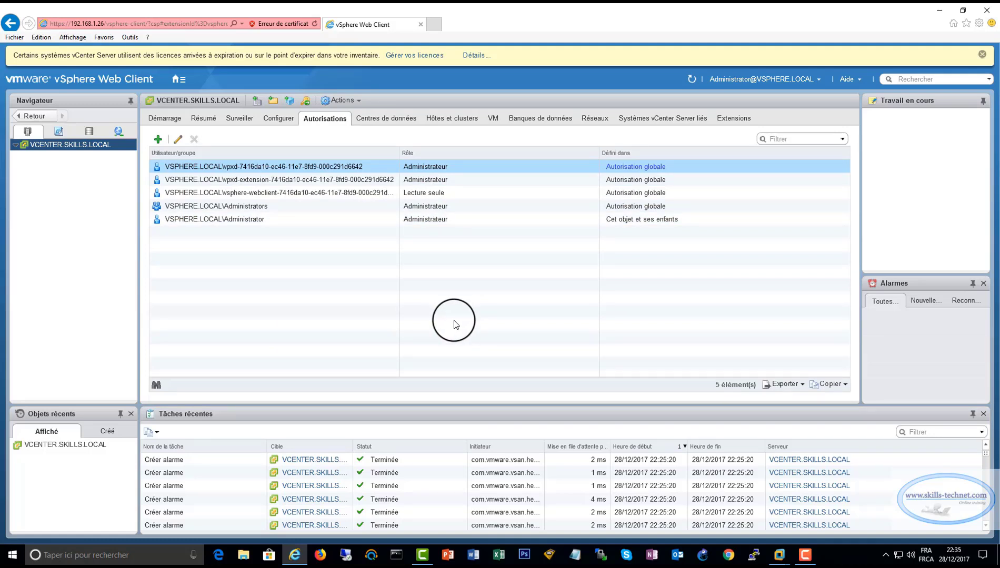
Step: Examine the data centers, hosts, virtual machines, datastores, networks, linked vCenter systems and extensions of VCENTER.SKILLS.LOCAL
click(383, 121)
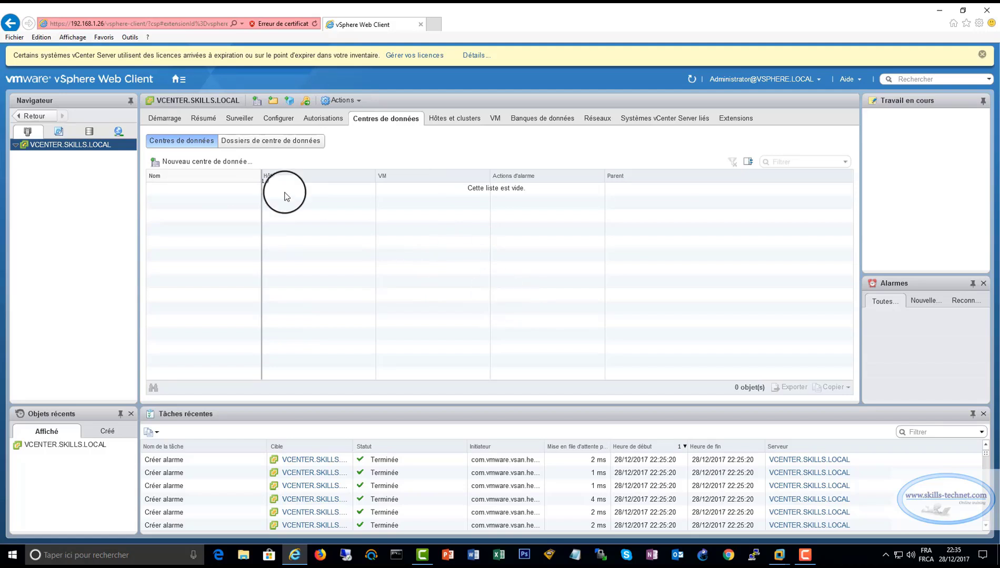
click(453, 119)
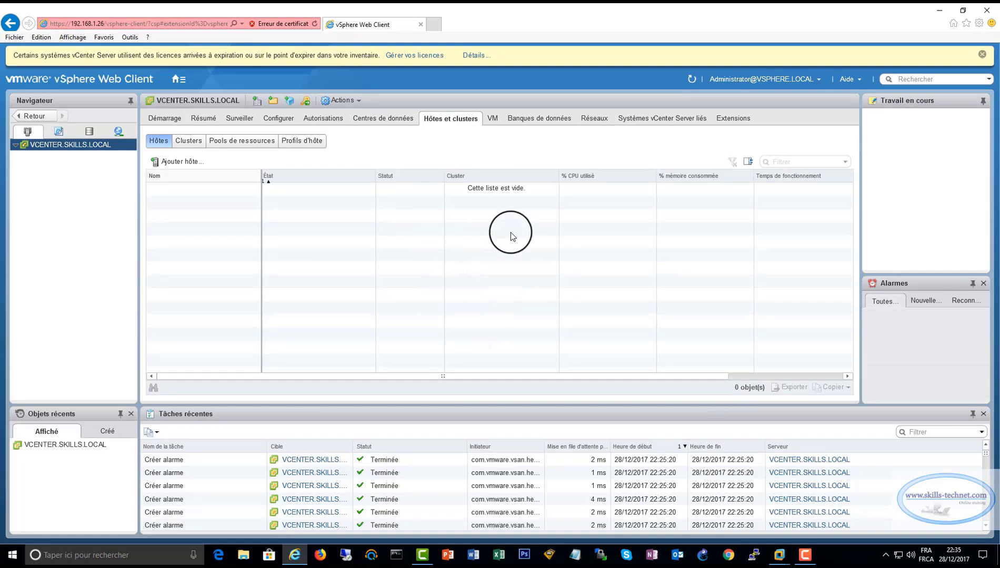
click(493, 119)
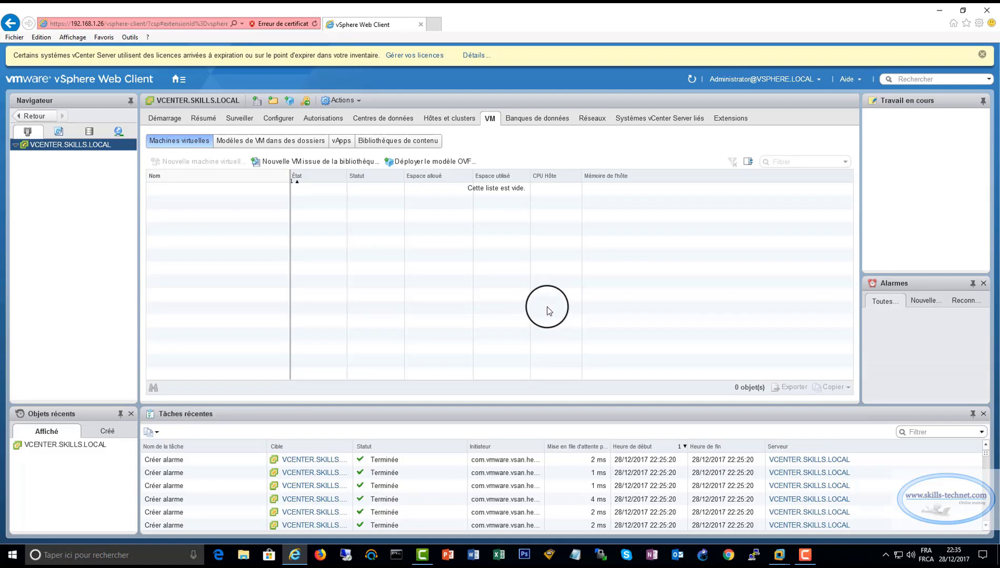
click(540, 119)
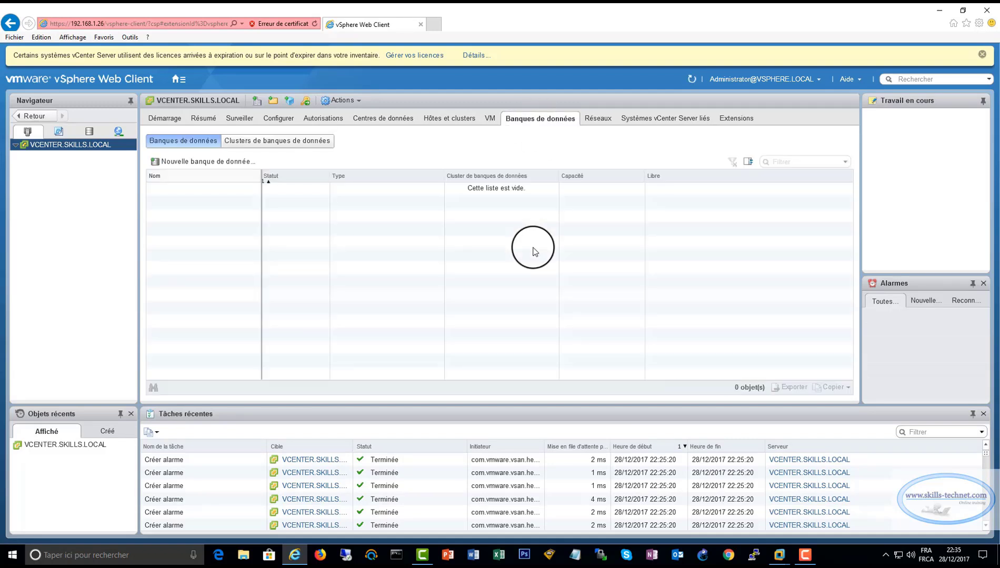
click(591, 119)
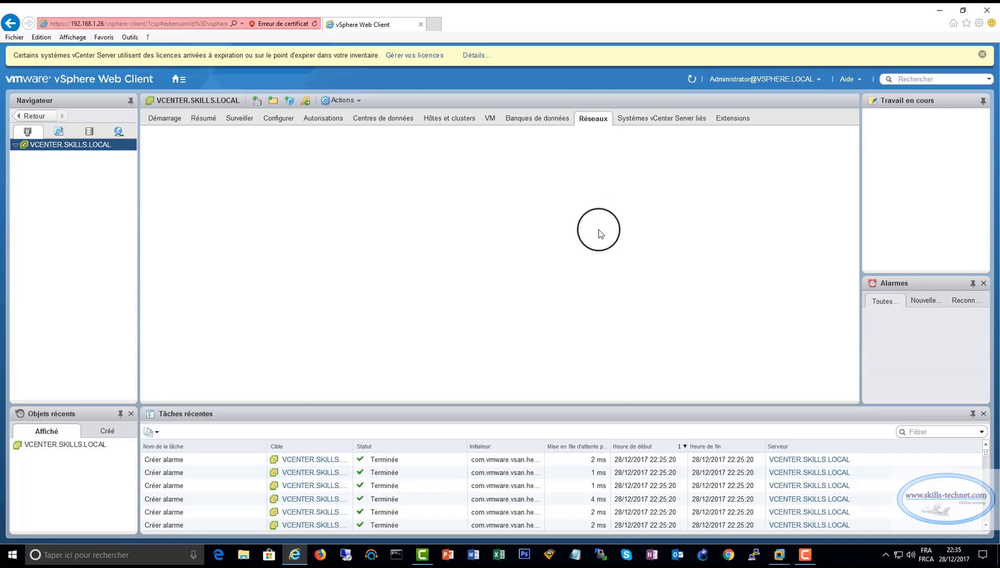
click(648, 120)
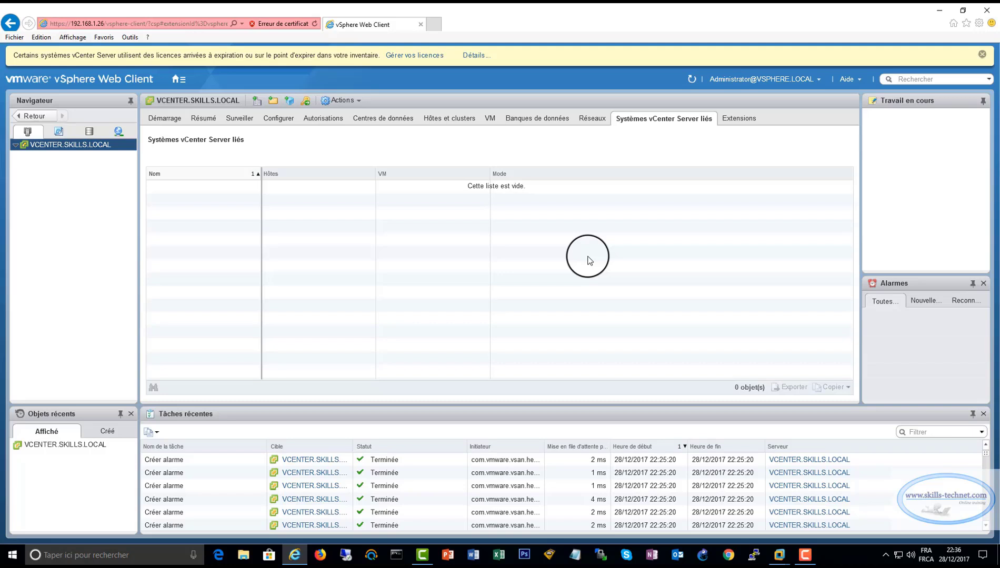
click(737, 119)
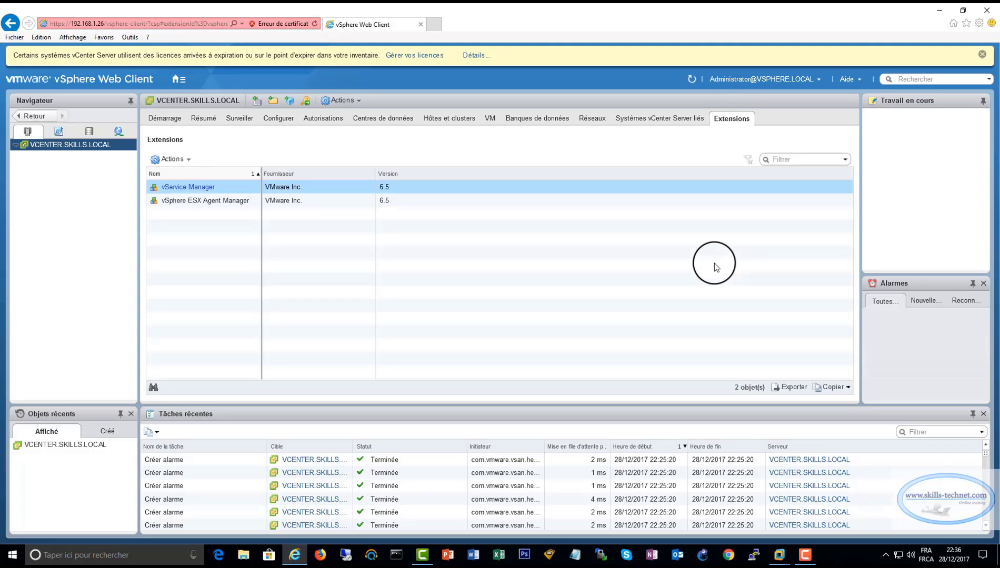
ctrl+click(169, 188)
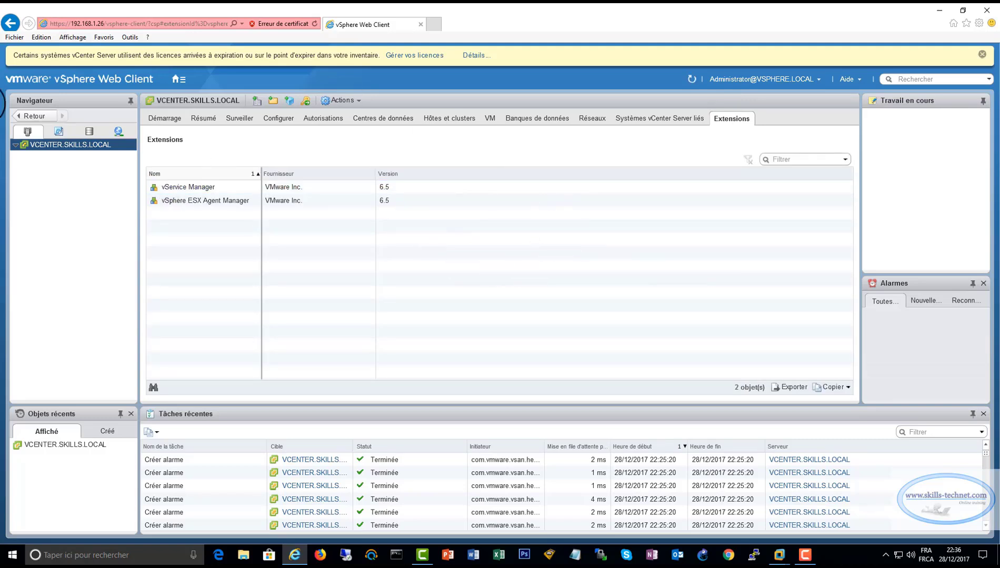